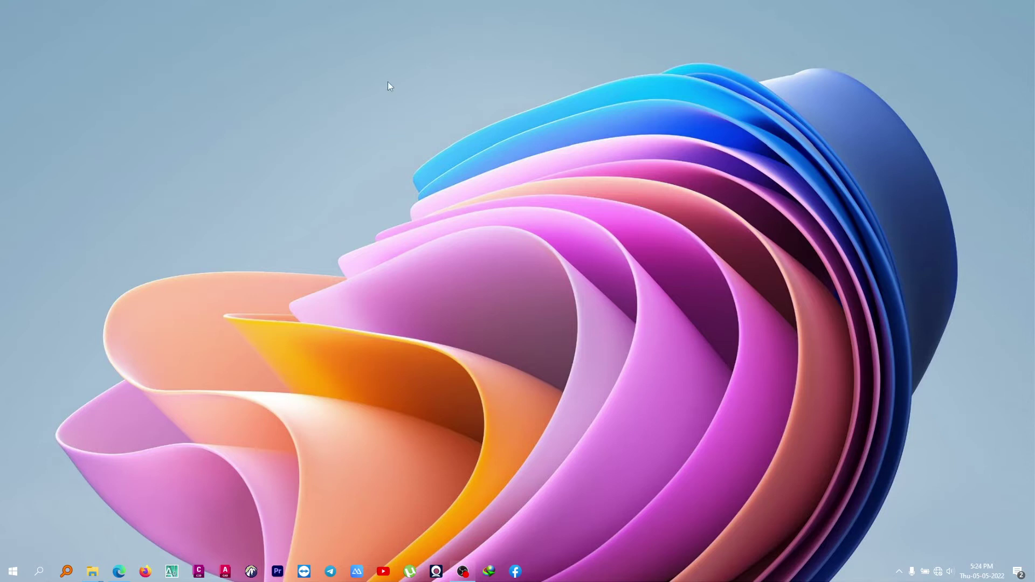
Open the text document "Best way to remove virus from Computer" from the Anti Virus folder.
{"action": "mouse_move", "coordinate": [92, 572]}
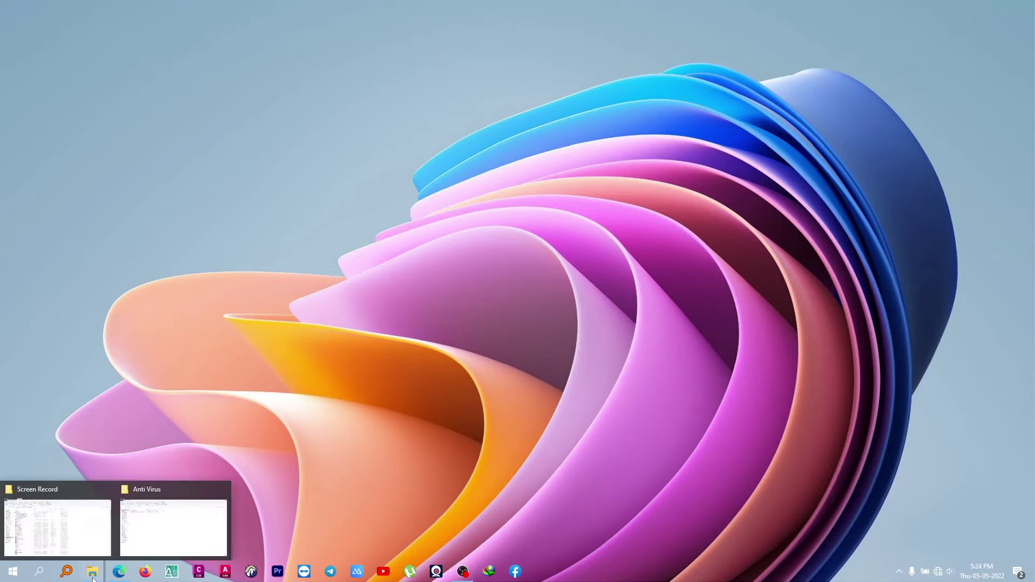
{"action": "left_click", "coordinate": [167, 526]}
{"action": "right_click", "coordinate": [187, 204]}
{"action": "left_click", "coordinate": [217, 242]}
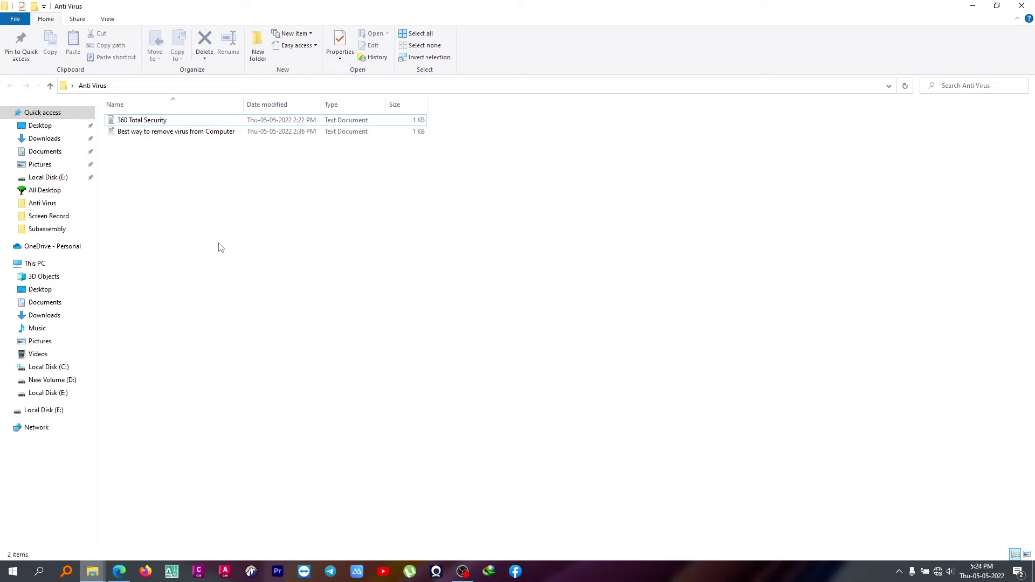
{"action": "double_click", "coordinate": [211, 131]}
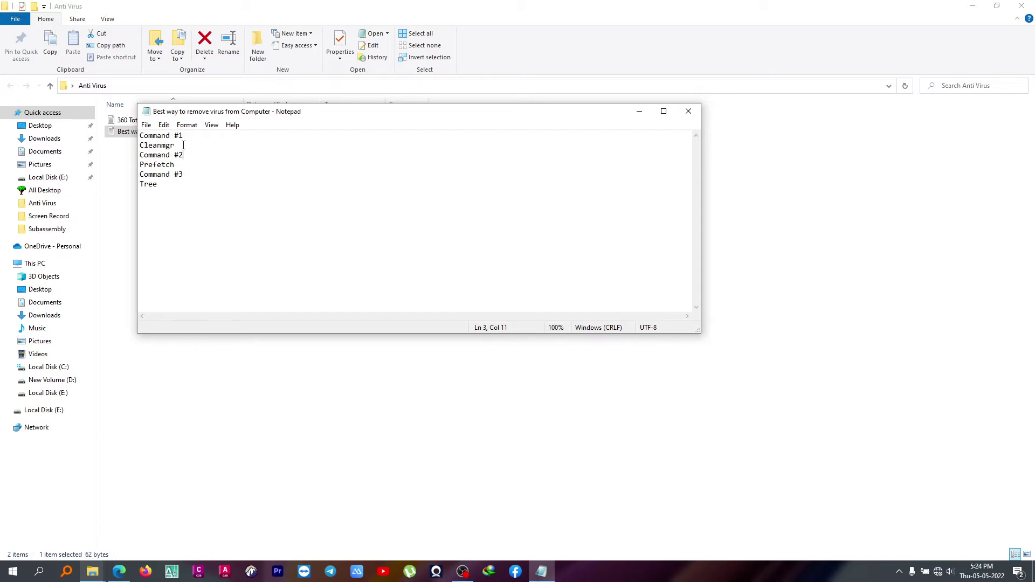
Copy the command Cleanmgr from the notes and minimize the open windows to reach the desktop.
{"action": "left_click_drag", "start_coordinate": [182, 145], "coordinate": [139, 144]}
{"action": "right_click", "coordinate": [160, 144]}
{"action": "left_click", "coordinate": [190, 178]}
{"action": "left_click", "coordinate": [639, 111]}
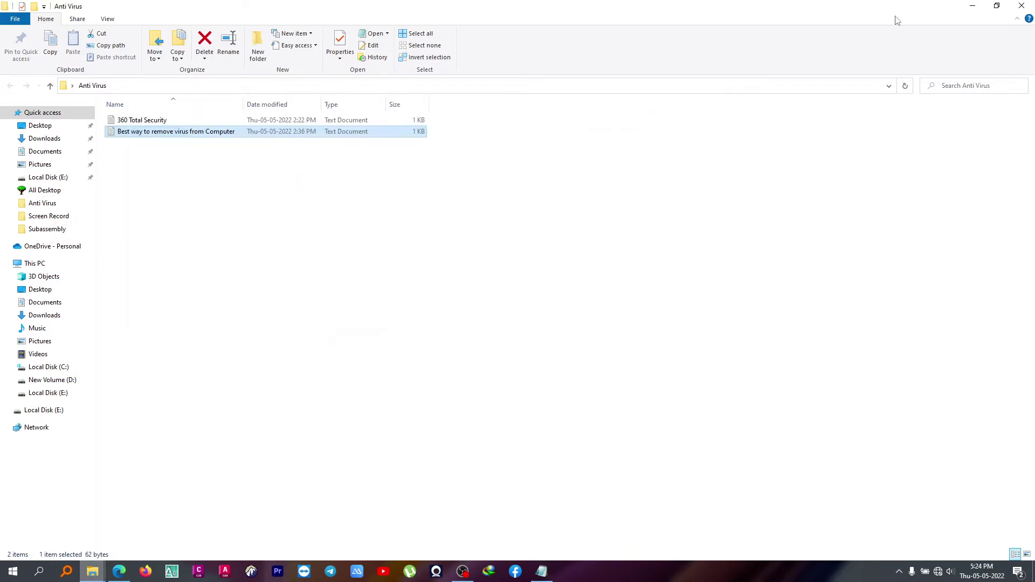
{"action": "left_click", "coordinate": [972, 5]}
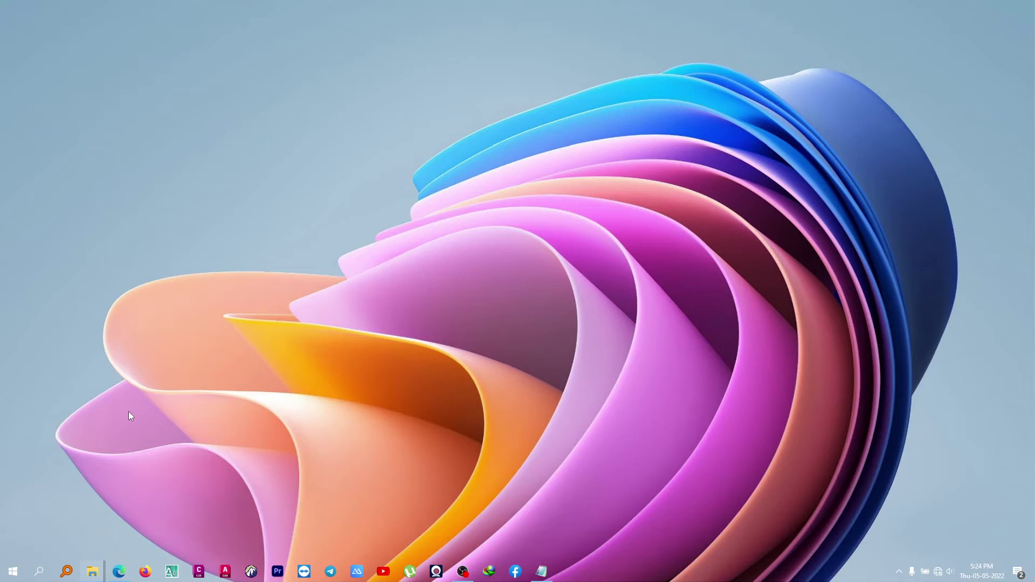
{"action": "key", "text": "super+r"}
{"action": "left_click_drag", "start_coordinate": [93, 454], "coordinate": [185, 346]}
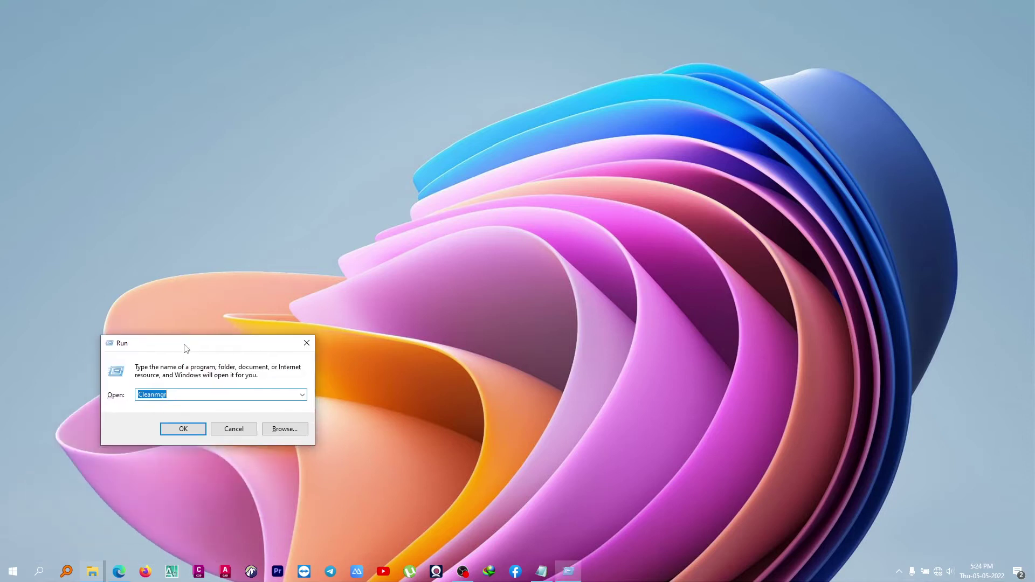
{"action": "left_click", "coordinate": [306, 344]}
{"action": "right_click", "coordinate": [11, 575]}
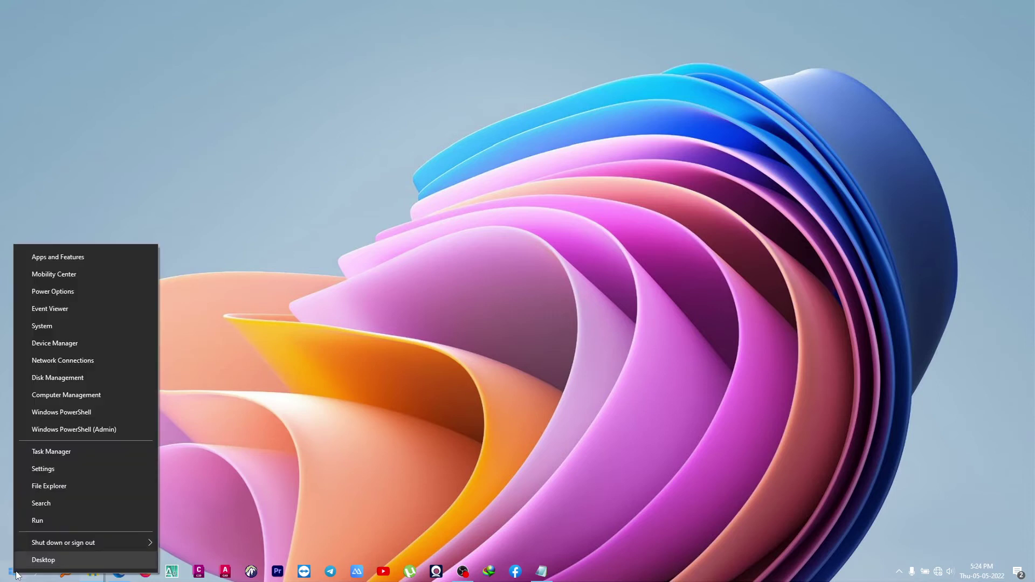
{"action": "left_click", "coordinate": [192, 330]}
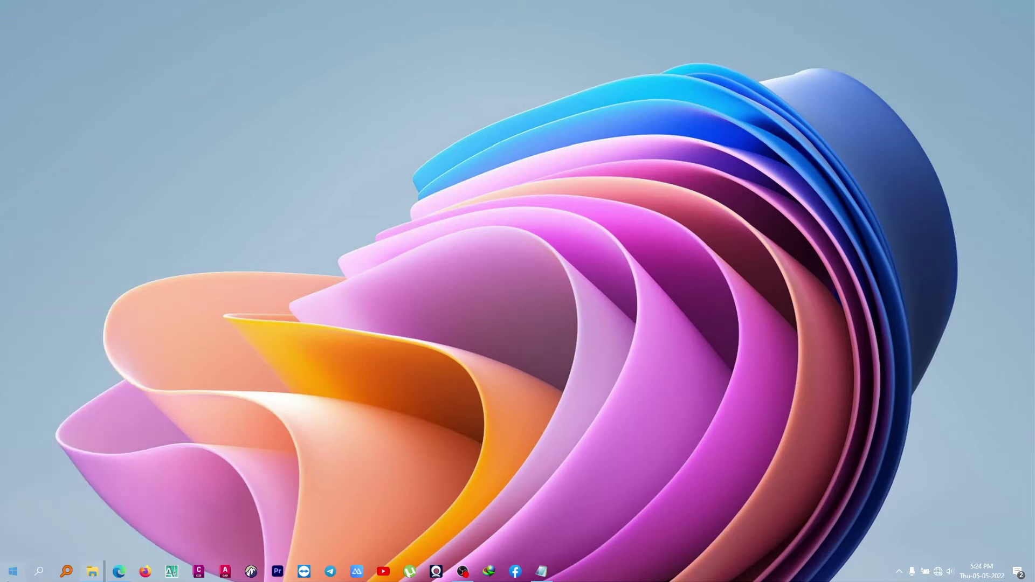
Run the command Cleanmgr through the Run dialog after checking it against the notes.
{"action": "right_click", "coordinate": [11, 577]}
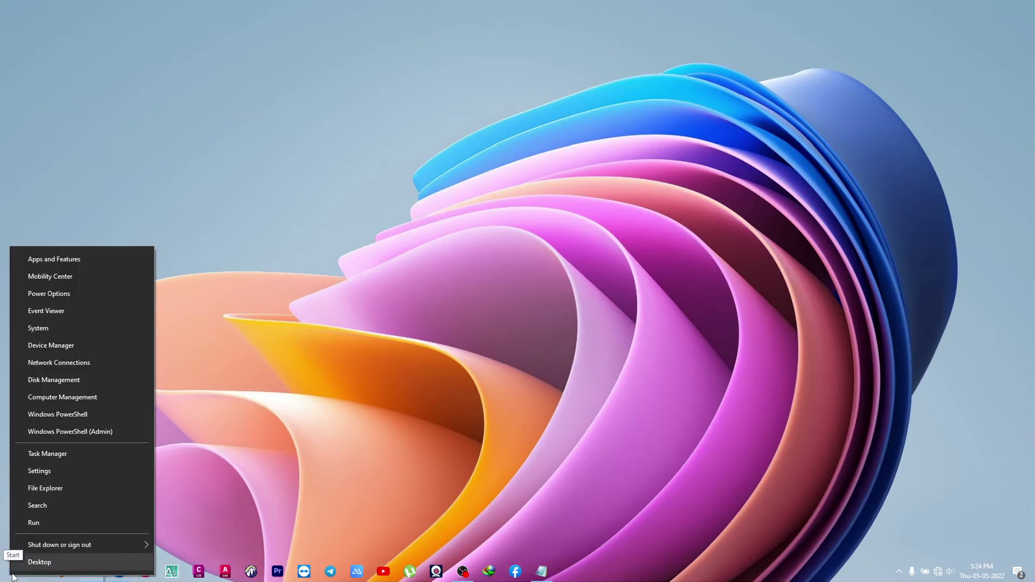
{"action": "left_click", "coordinate": [36, 521]}
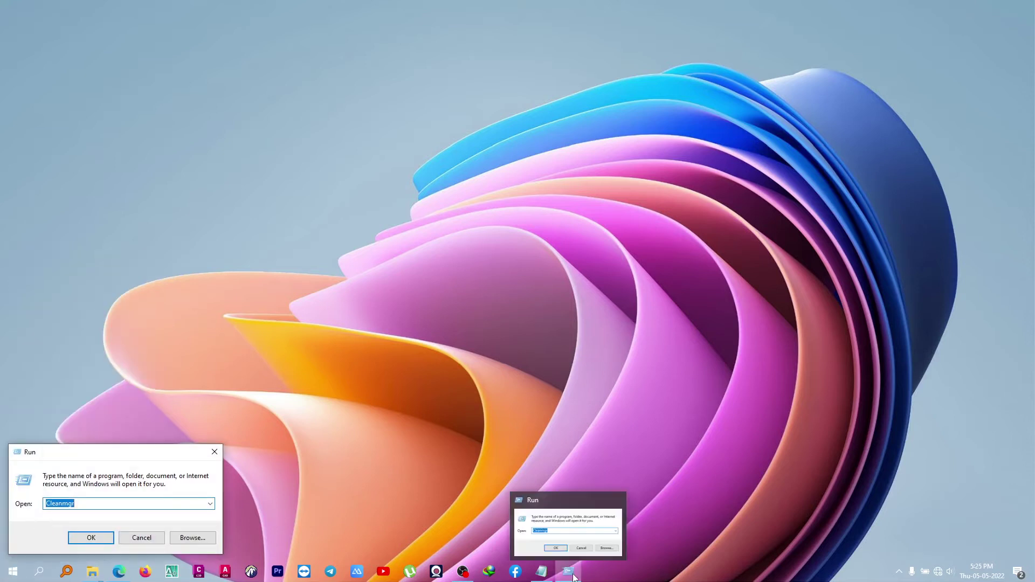
{"action": "left_click", "coordinate": [542, 572]}
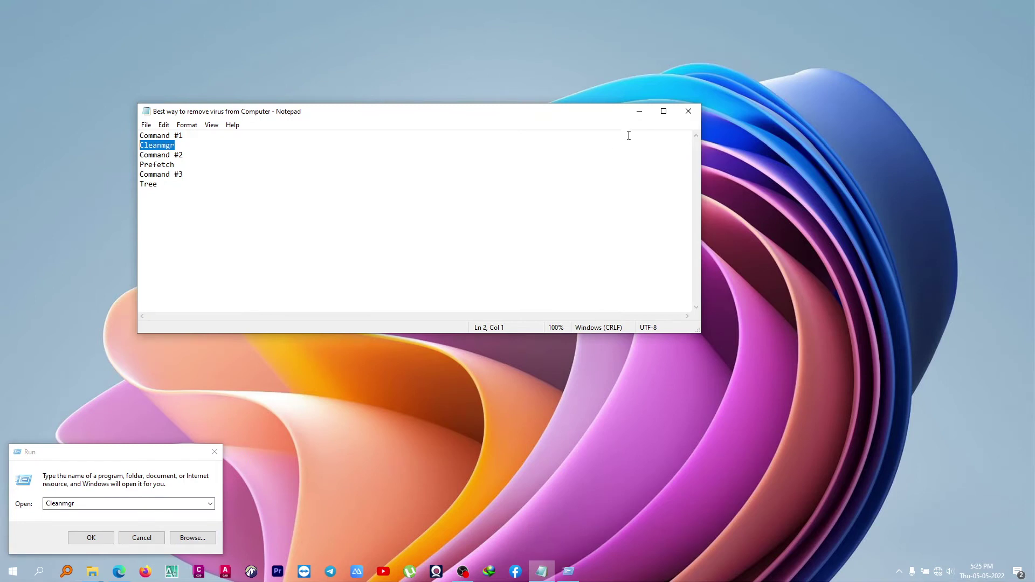
{"action": "left_click", "coordinate": [640, 111]}
{"action": "key", "text": "End"}
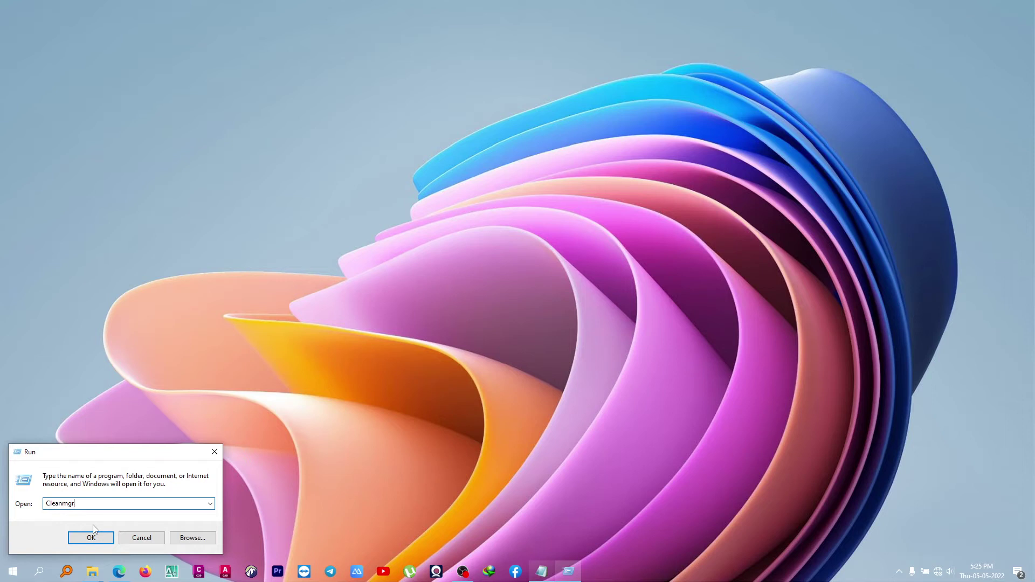
{"action": "key", "text": "Return"}
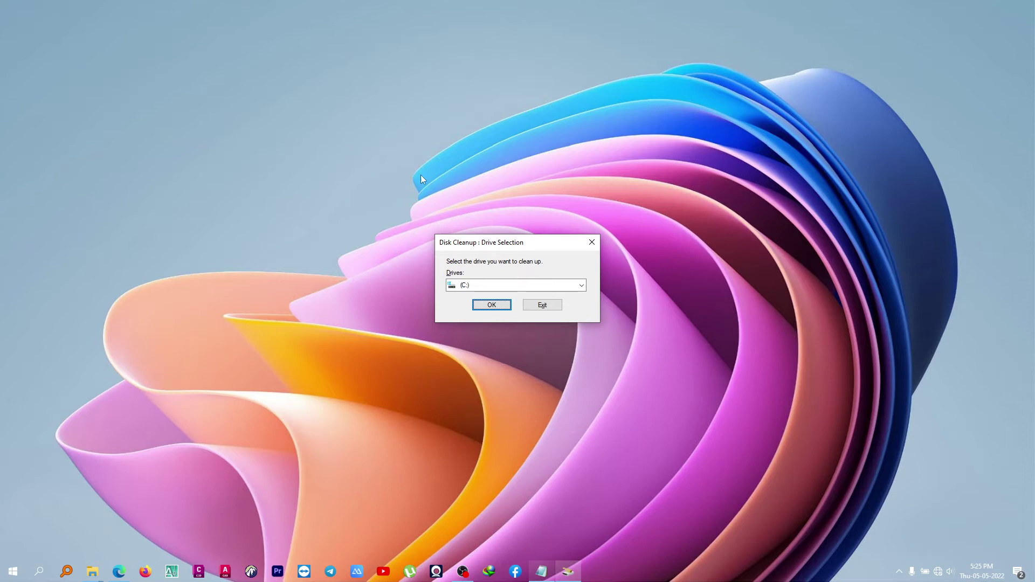
Clean up drive C: with Disk Cleanup, reviewing the ticked file categories and permanently deleting their files.
{"action": "left_click_drag", "start_coordinate": [475, 246], "coordinate": [380, 215]}
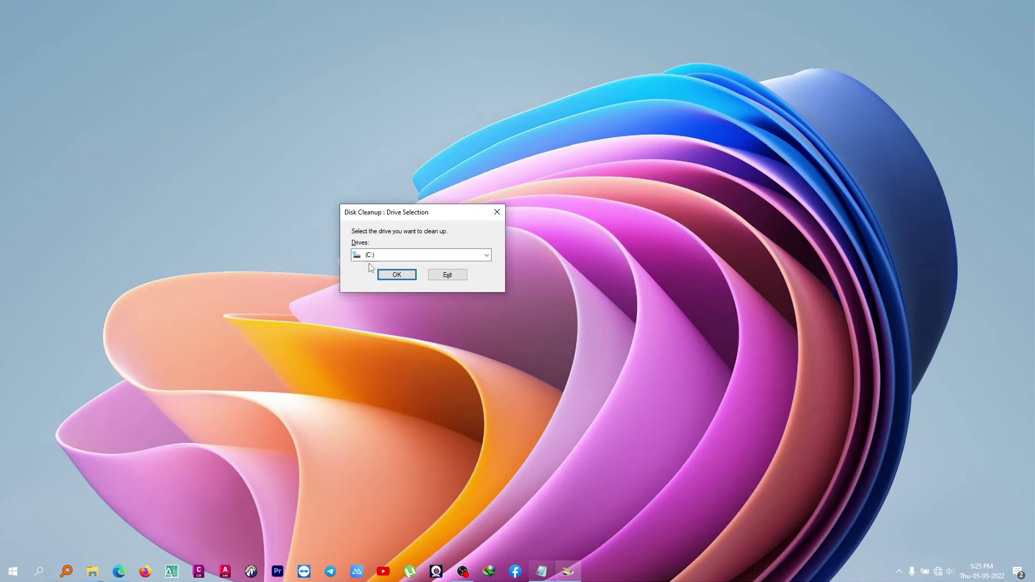
{"action": "left_click", "coordinate": [396, 275]}
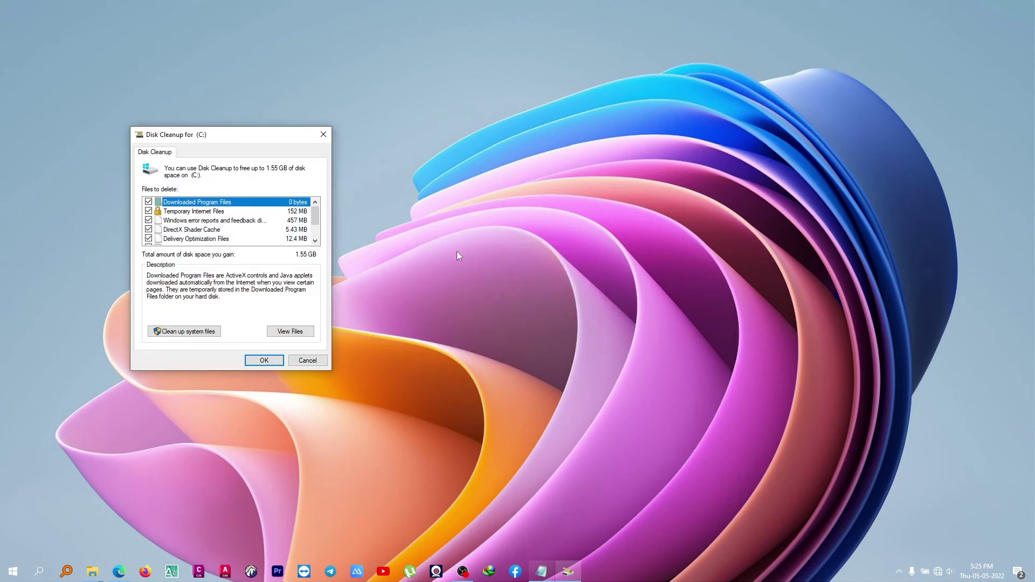
{"action": "left_click_drag", "start_coordinate": [205, 136], "coordinate": [344, 138]}
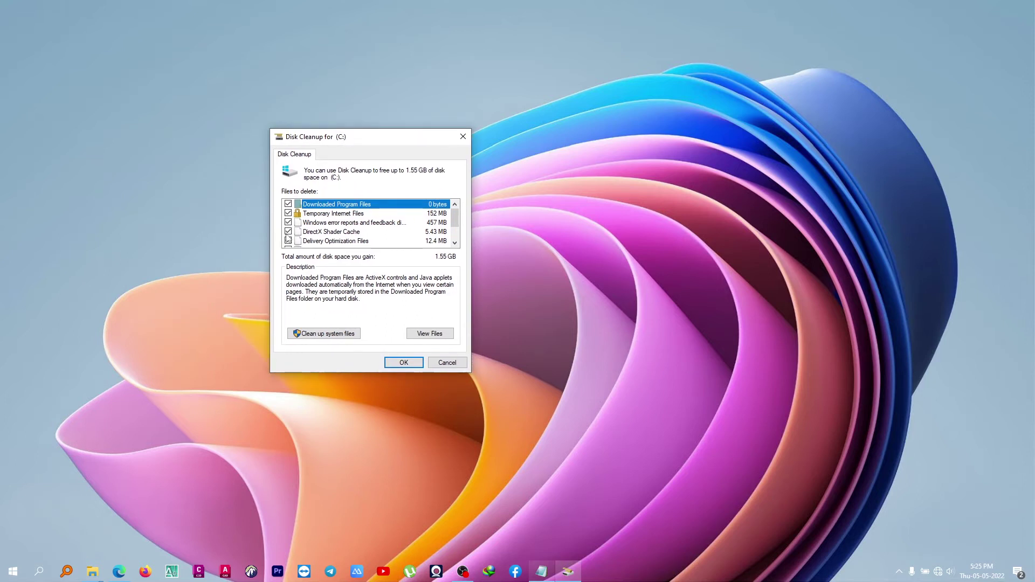
{"action": "scroll", "coordinate": [287, 239], "scroll_direction": "down", "scroll_amount": 1}
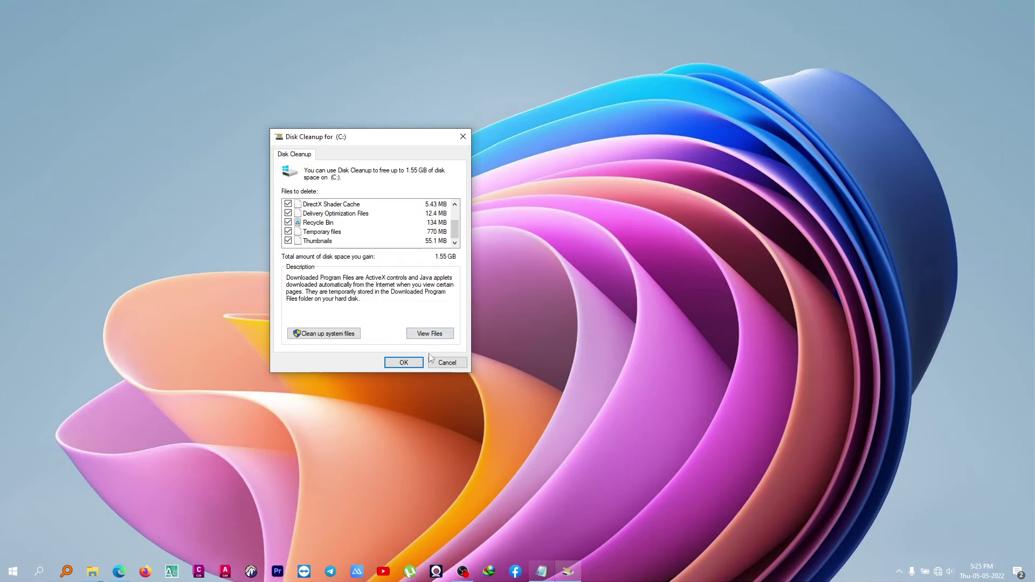
{"action": "left_click", "coordinate": [403, 363]}
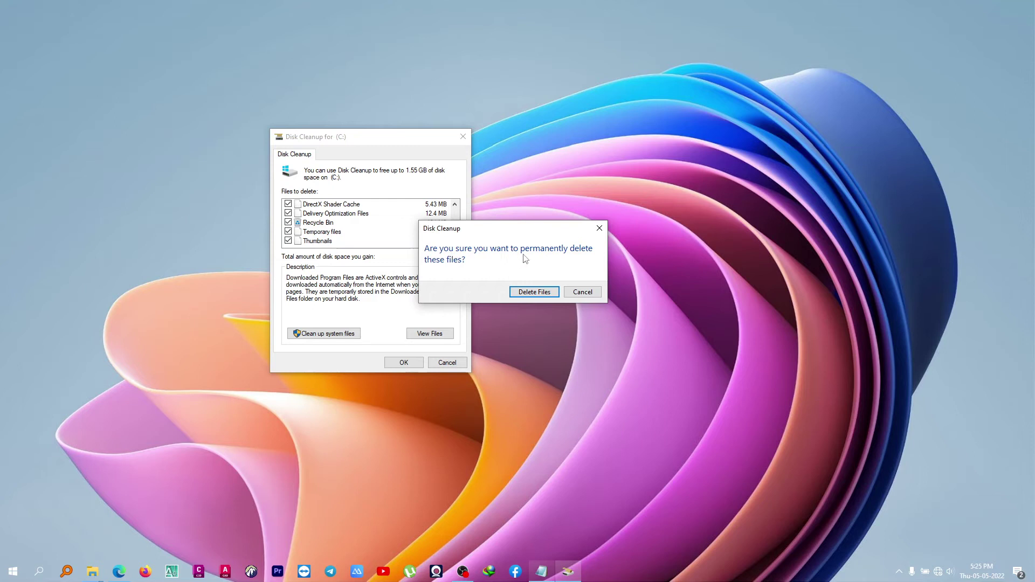
{"action": "left_click", "coordinate": [527, 295]}
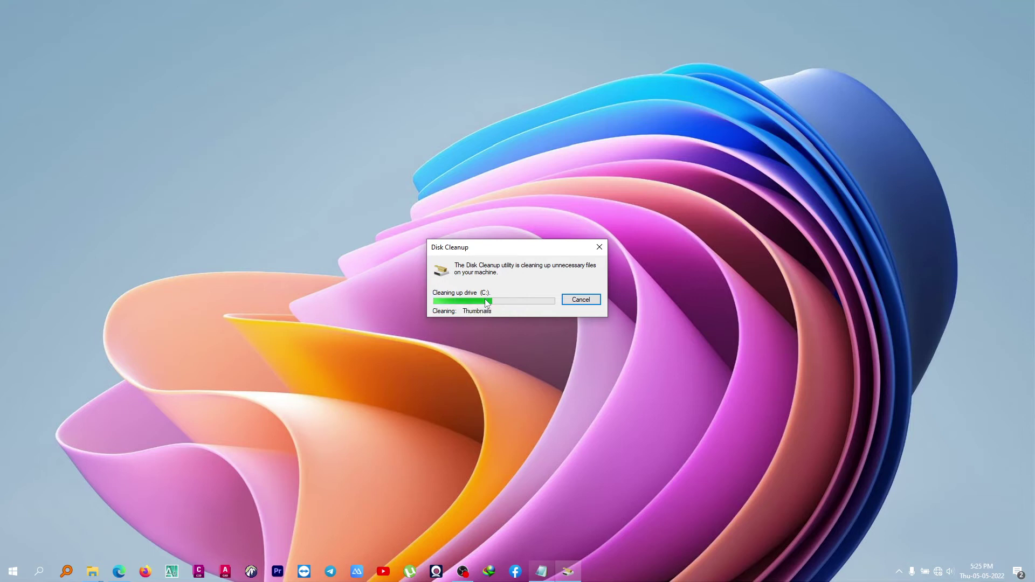
Copy the command Prefetch from the notes and minimize the notes window.
{"action": "left_click", "coordinate": [542, 571]}
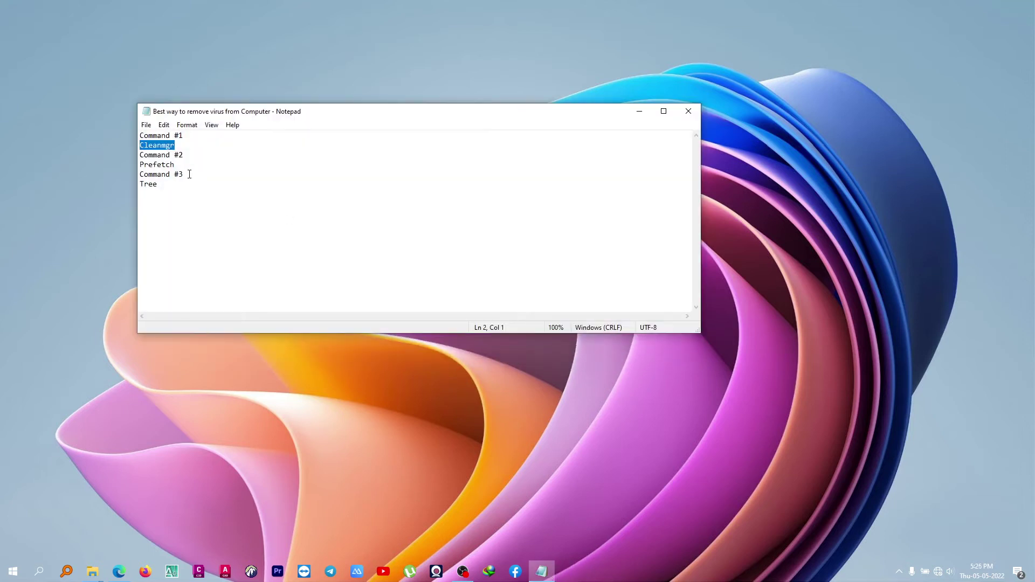
{"action": "left_click_drag", "start_coordinate": [183, 164], "coordinate": [128, 162]}
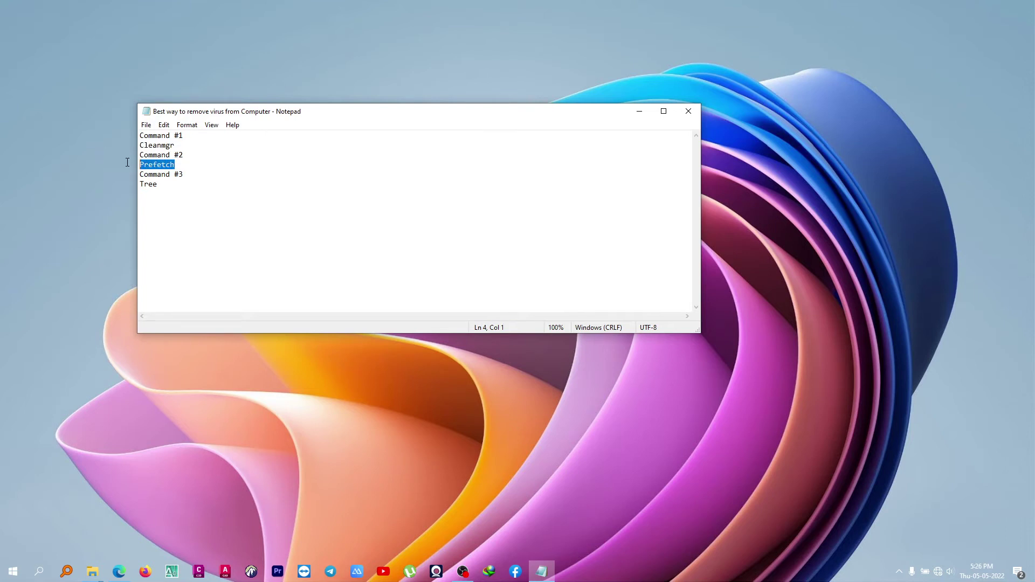
{"action": "right_click", "coordinate": [157, 166]}
{"action": "left_click", "coordinate": [178, 200]}
{"action": "left_click", "coordinate": [640, 111]}
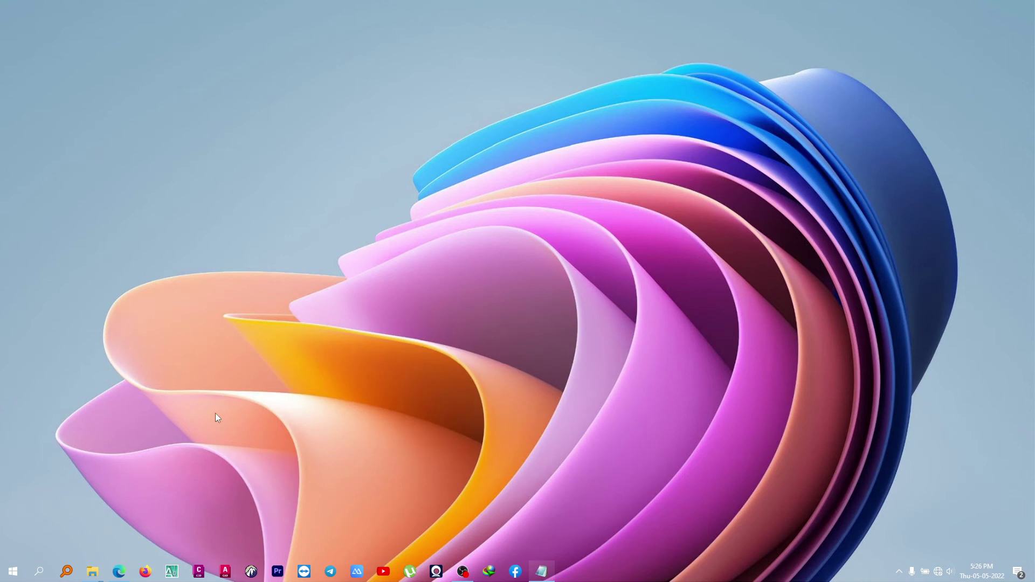
Run the command Prefetch through the Run dialog and grant permanent access to the Prefetch folder.
{"action": "key", "text": "super+r"}
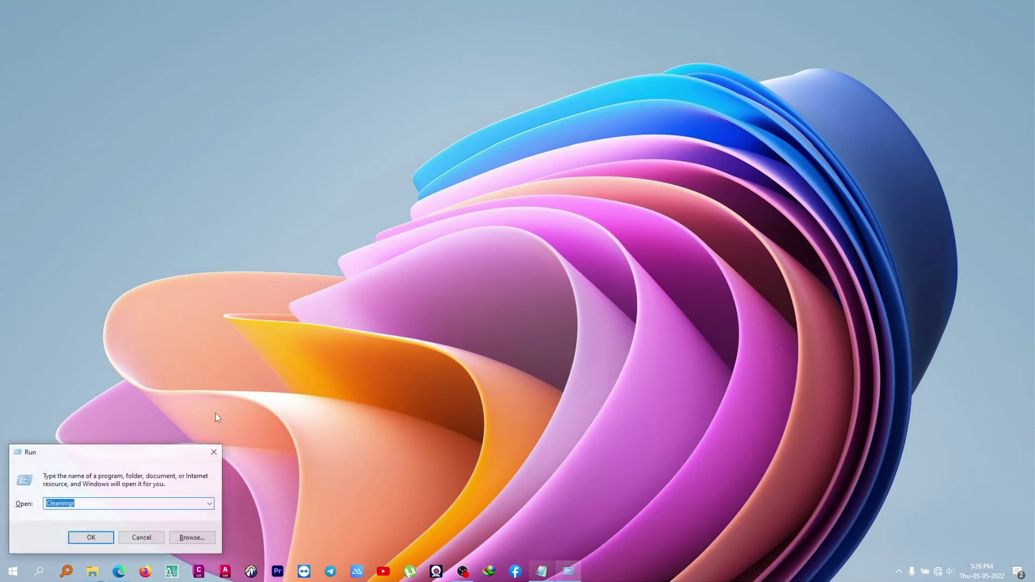
{"action": "left_click", "coordinate": [214, 453]}
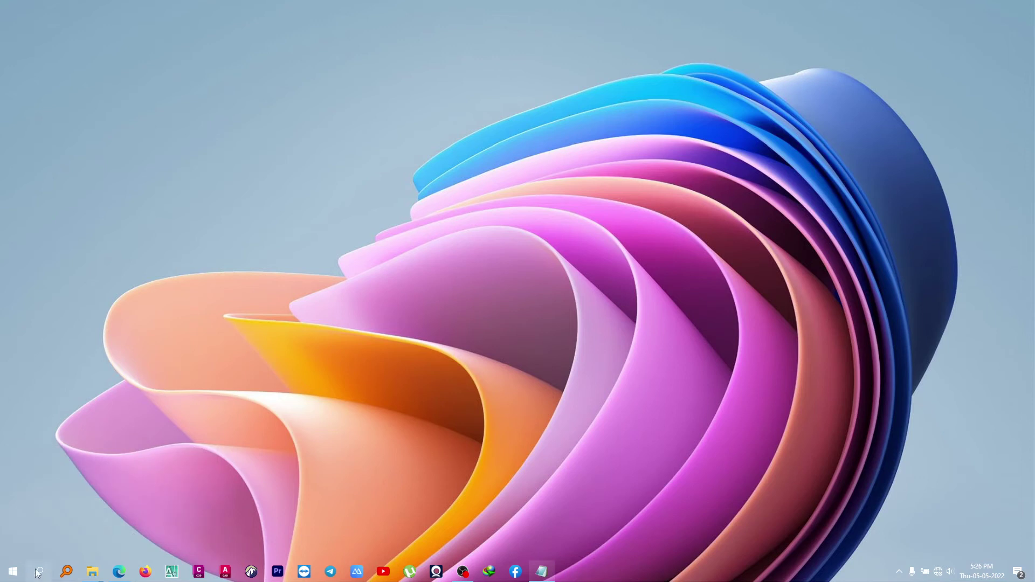
{"action": "right_click", "coordinate": [11, 576]}
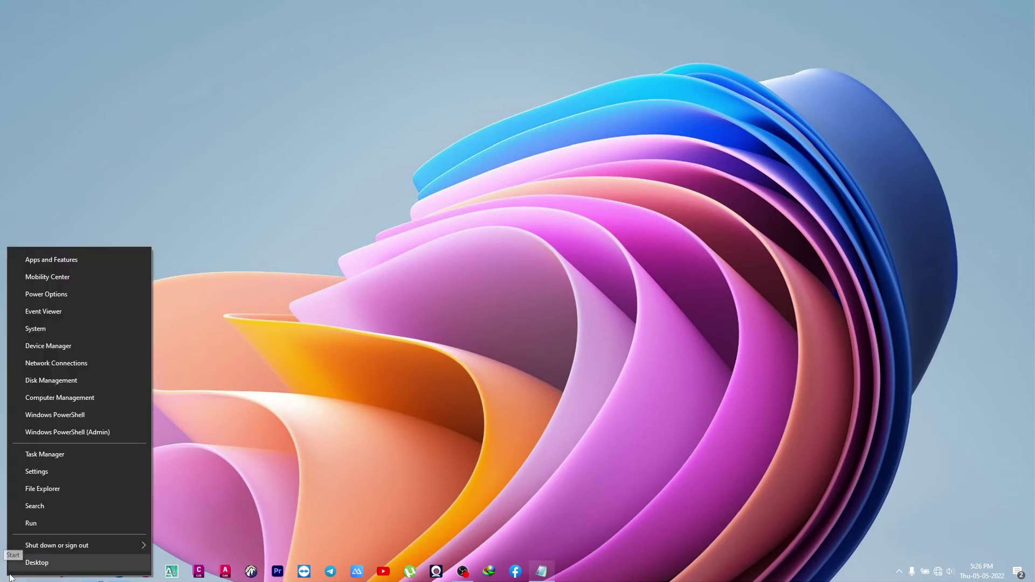
{"action": "left_click", "coordinate": [43, 523]}
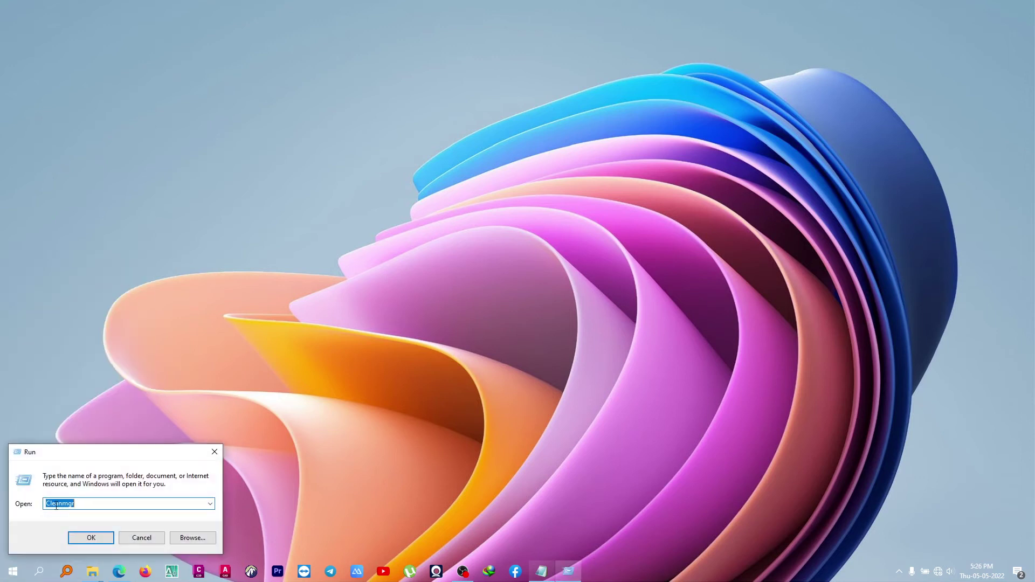
{"action": "type", "text": "Prefetch"}
{"action": "left_click", "coordinate": [96, 537]}
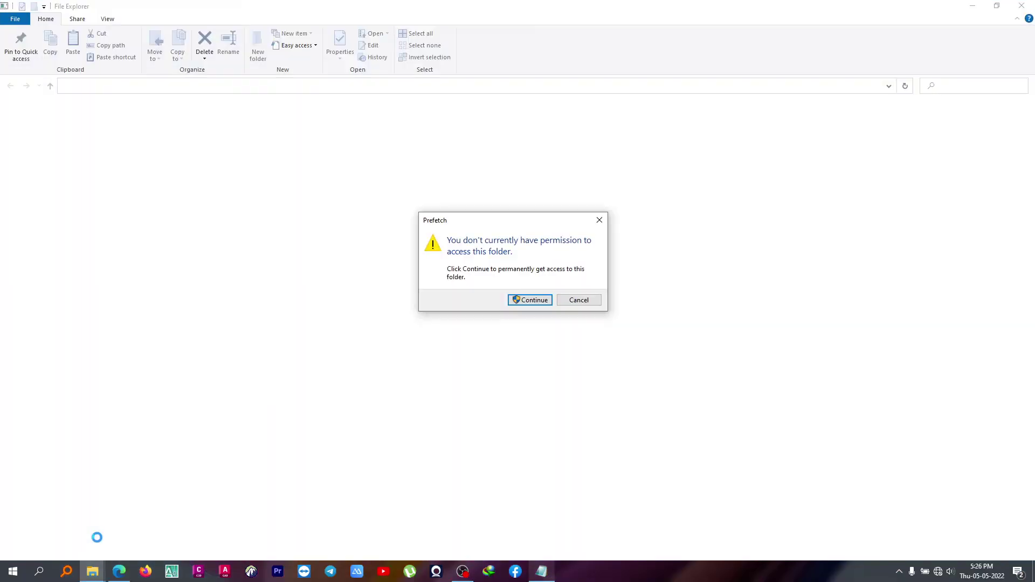
{"action": "left_click", "coordinate": [531, 298]}
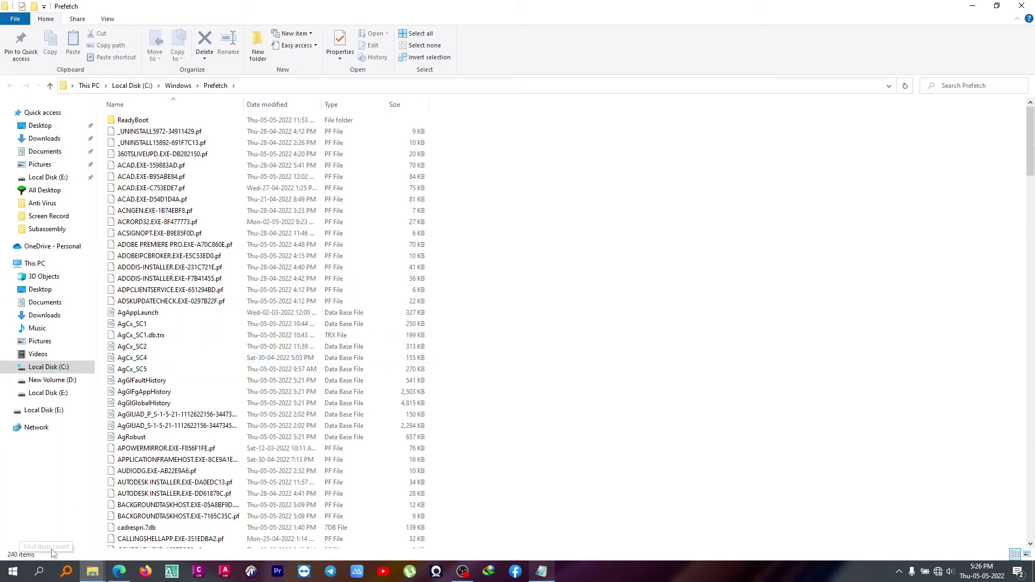
Delete everything in the Prefetch folder to the Recycle Bin, declining permanent deletion and skipping all files in use.
{"action": "left_click", "coordinate": [265, 305]}
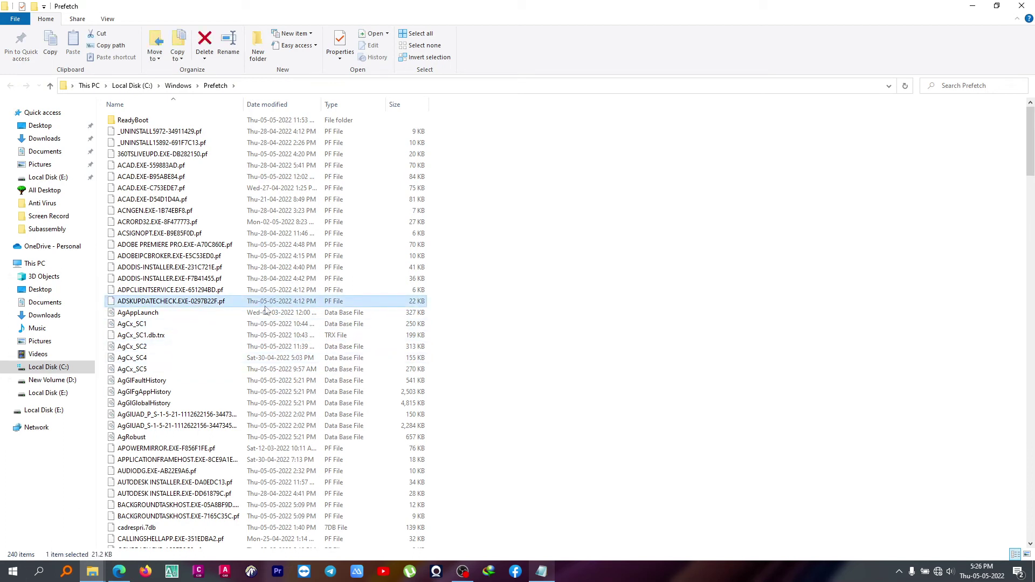
{"action": "key", "text": "ctrl+a"}
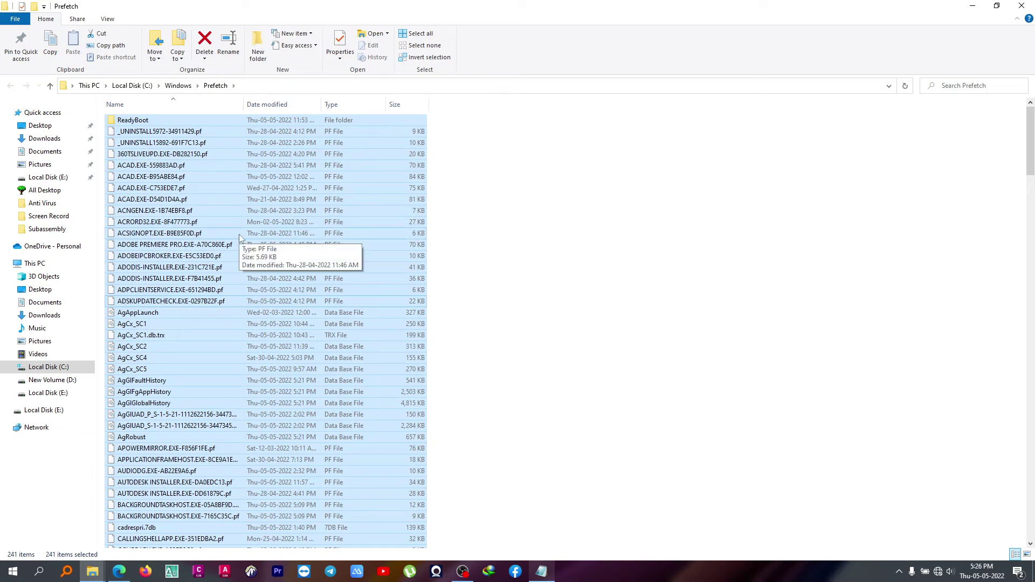
{"action": "key", "text": "shift+Delete"}
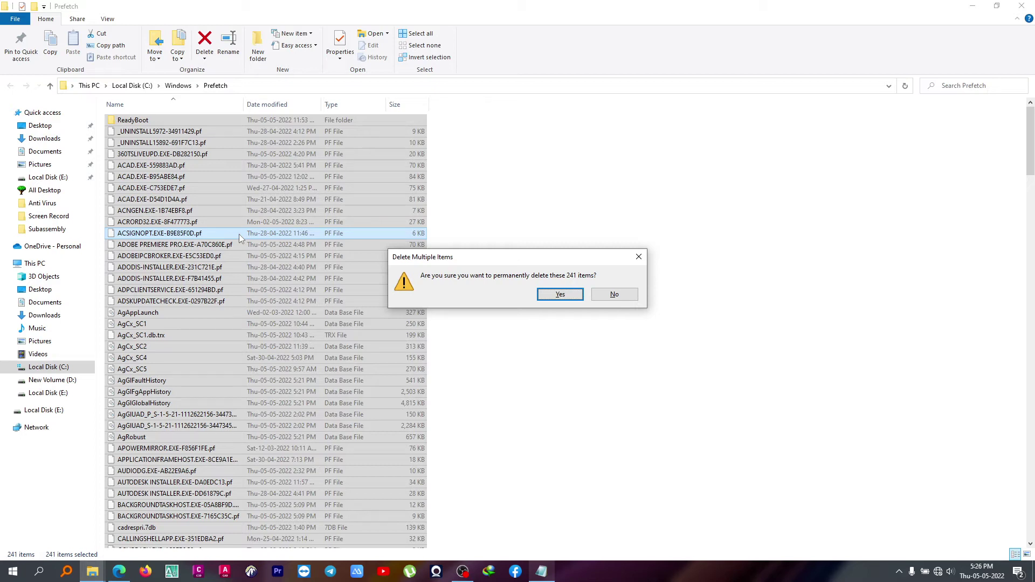
{"action": "left_click", "coordinate": [614, 294]}
{"action": "right_click", "coordinate": [303, 227]}
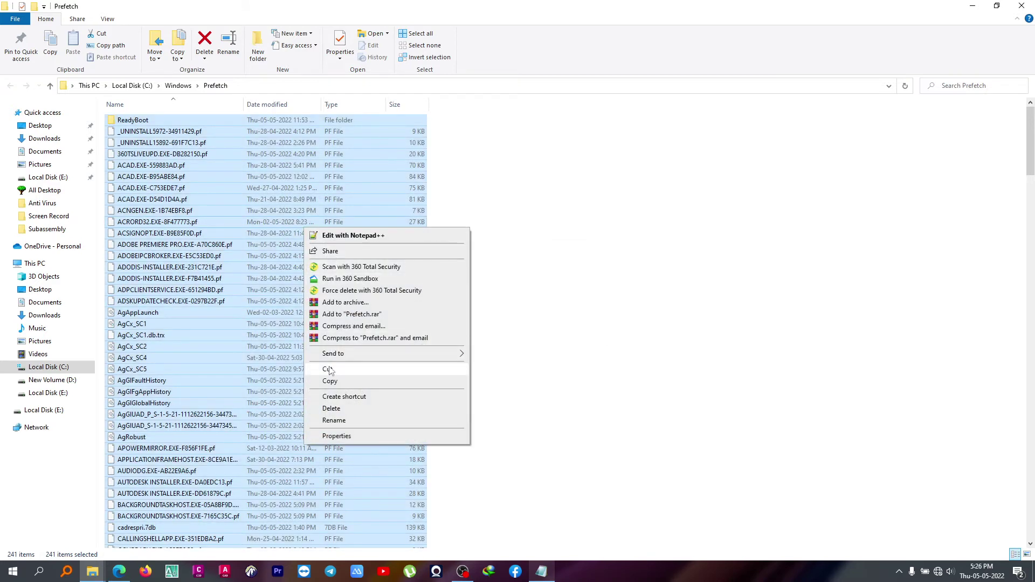
{"action": "left_click", "coordinate": [330, 408]}
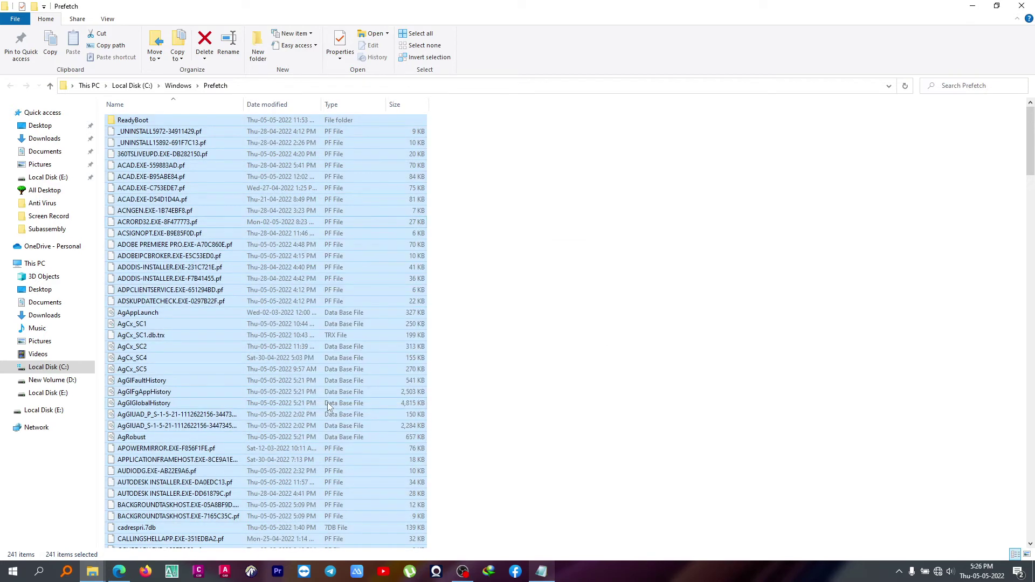
{"action": "left_click", "coordinate": [414, 234]}
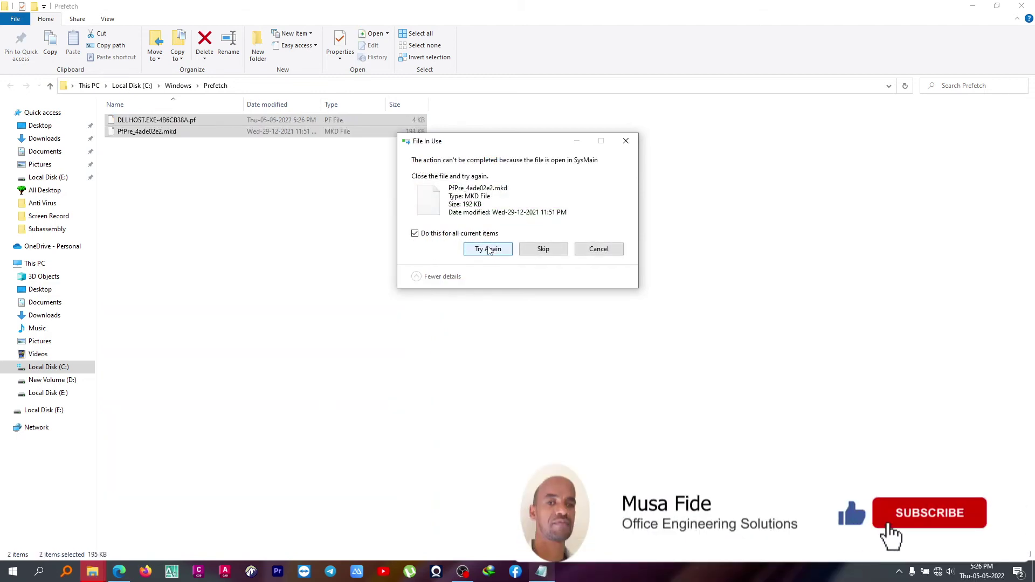
{"action": "left_click", "coordinate": [546, 253]}
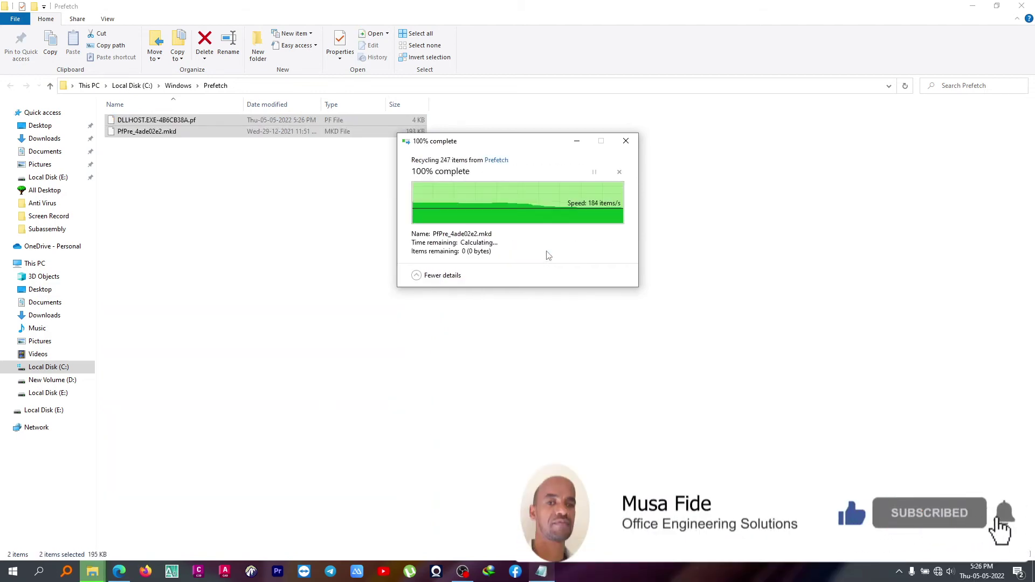
Permanently empty the Recycle Bin from the desktop and refresh the desktop.
{"action": "left_click", "coordinate": [972, 5]}
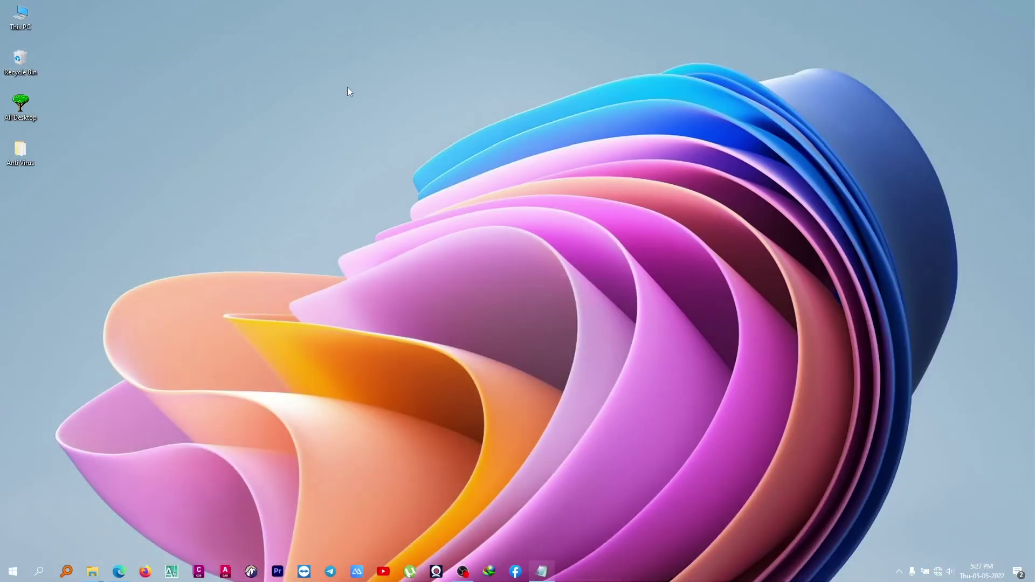
{"action": "right_click", "coordinate": [24, 57]}
{"action": "left_click", "coordinate": [67, 78]}
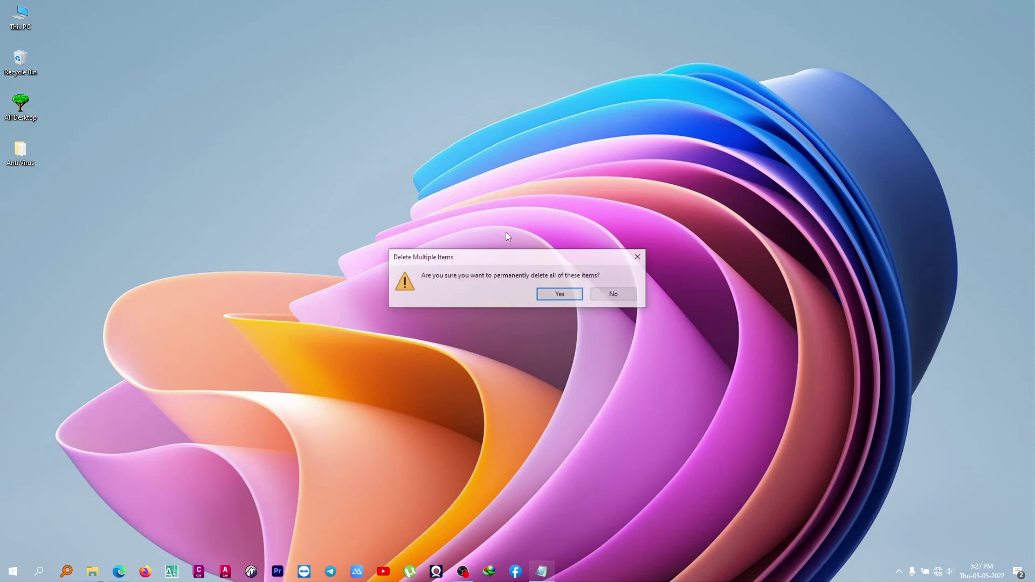
{"action": "left_click", "coordinate": [576, 295]}
{"action": "right_click", "coordinate": [476, 130]}
{"action": "left_click", "coordinate": [503, 156]}
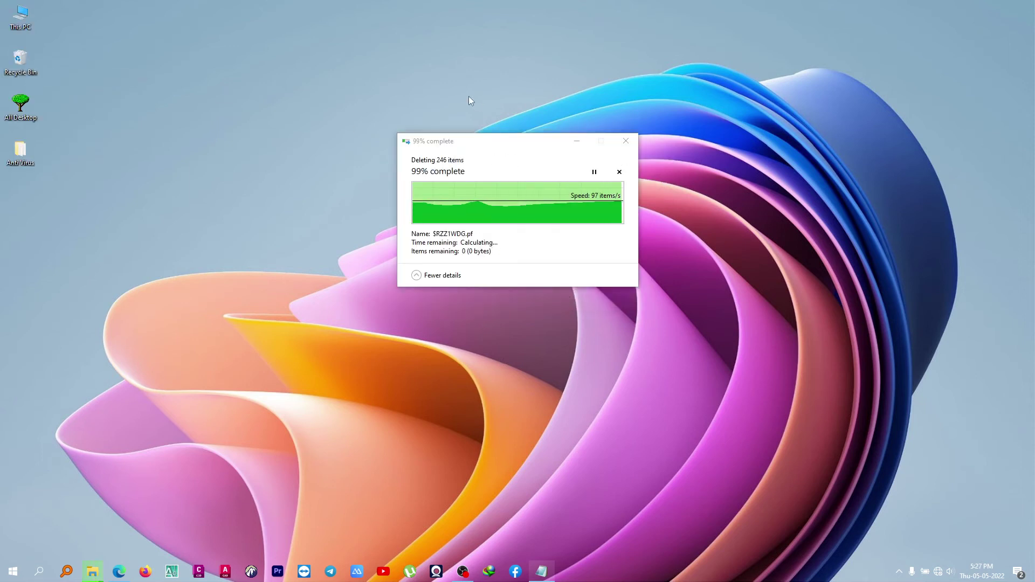
Hide all desktop icons through the desktop's view options.
{"action": "right_click", "coordinate": [438, 107]}
{"action": "mouse_move", "coordinate": [453, 114]}
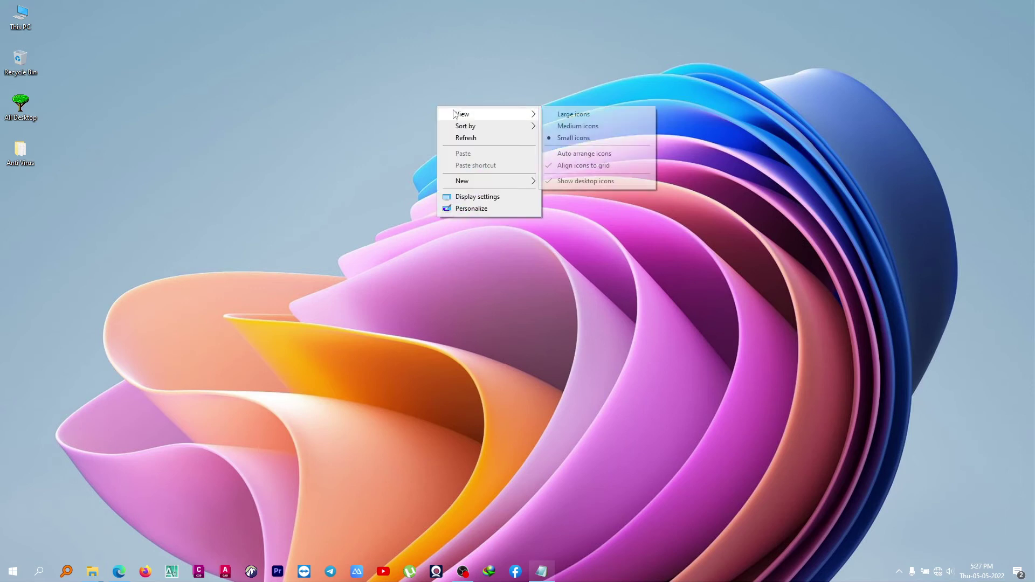
{"action": "left_click", "coordinate": [574, 180]}
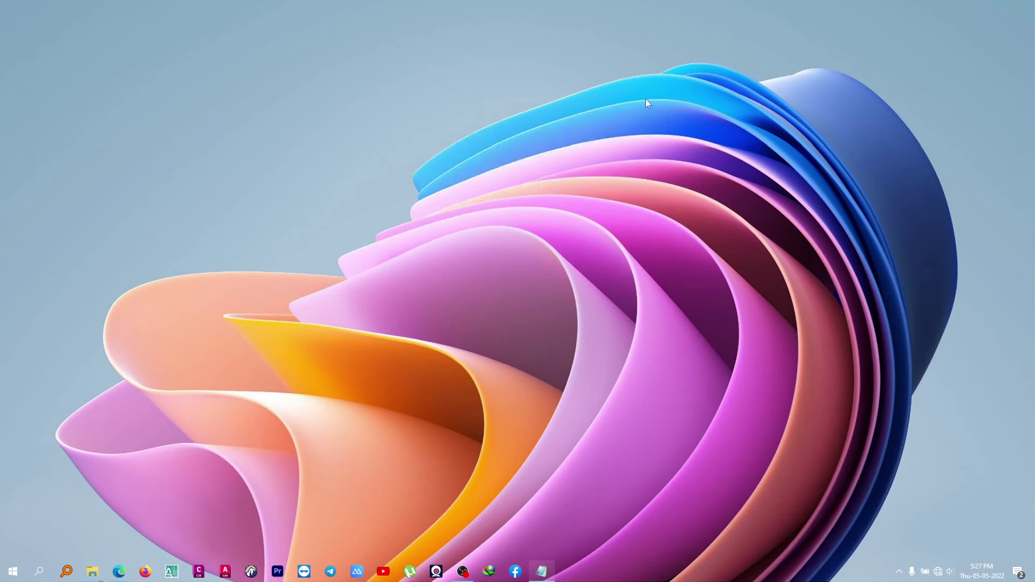
Copy the command Tree from the notes file and minimize the notes window.
{"action": "left_click", "coordinate": [541, 572]}
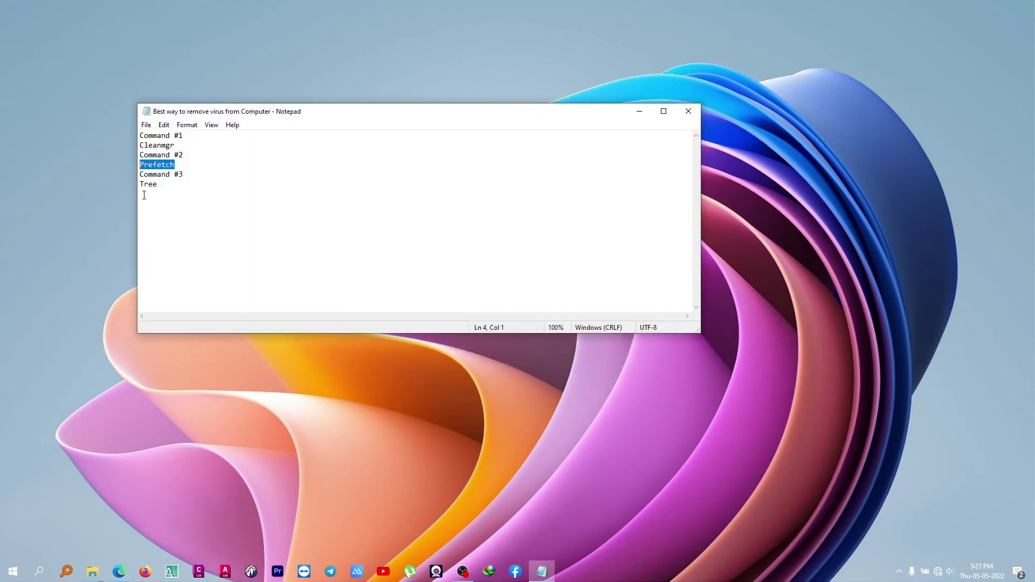
{"action": "left_click_drag", "start_coordinate": [170, 190], "coordinate": [120, 188]}
{"action": "right_click", "coordinate": [147, 185]}
{"action": "left_click", "coordinate": [184, 219]}
{"action": "left_click", "coordinate": [640, 111]}
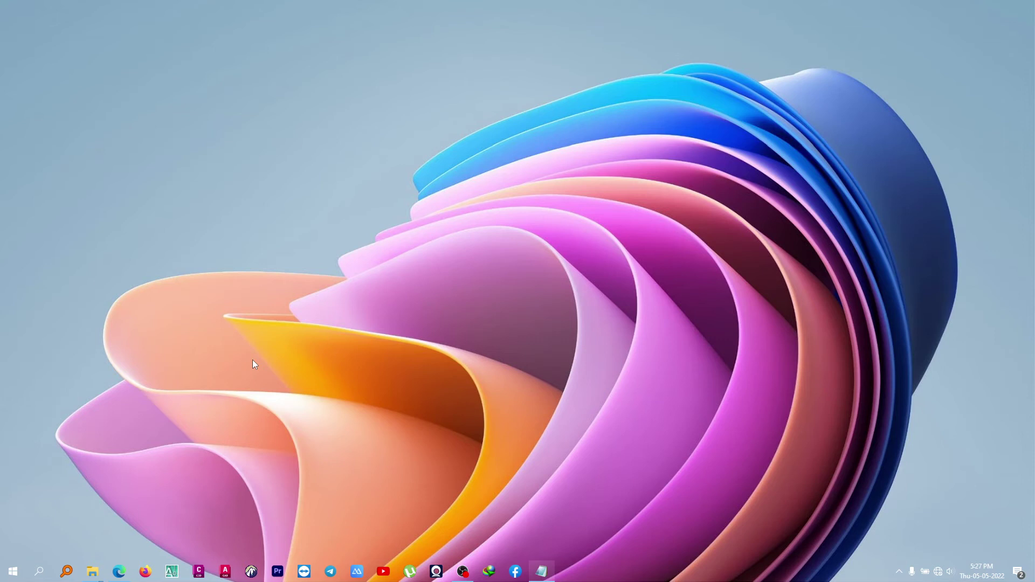
Run the command Tree through the Run dialog and refresh the desktop.
{"action": "key", "text": "super+r"}
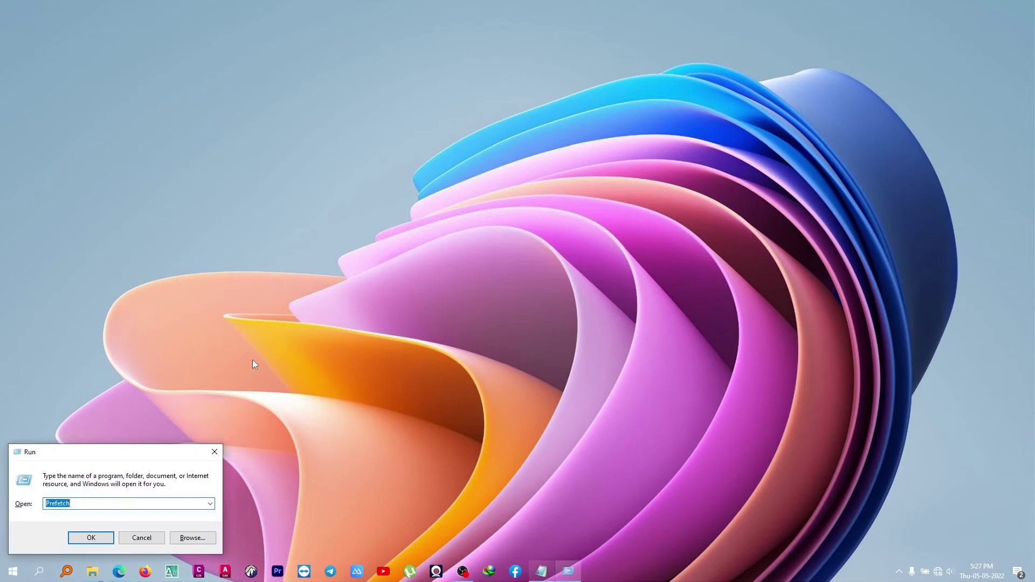
{"action": "left_click", "coordinate": [219, 458]}
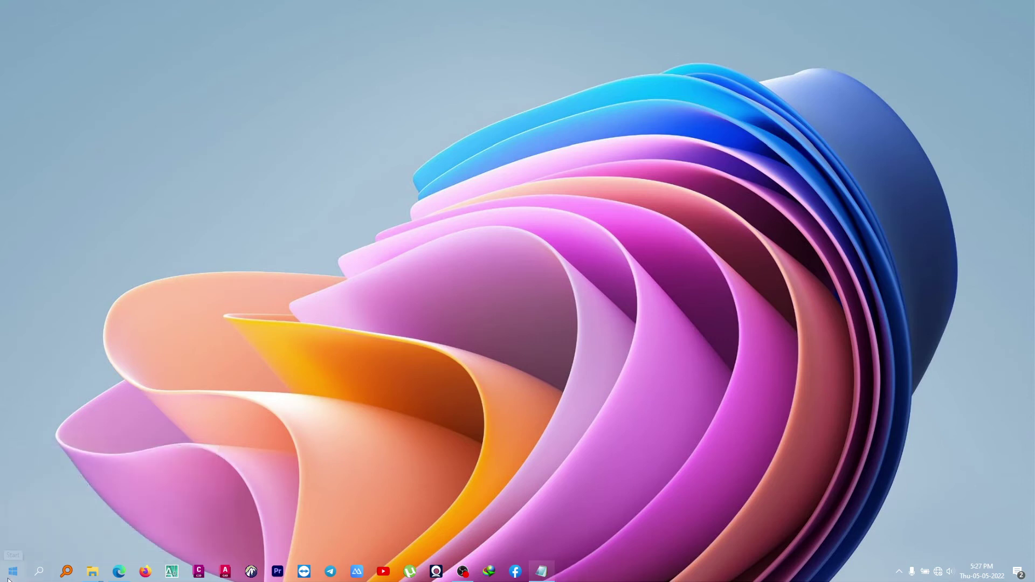
{"action": "right_click", "coordinate": [13, 571]}
{"action": "left_click", "coordinate": [33, 524]}
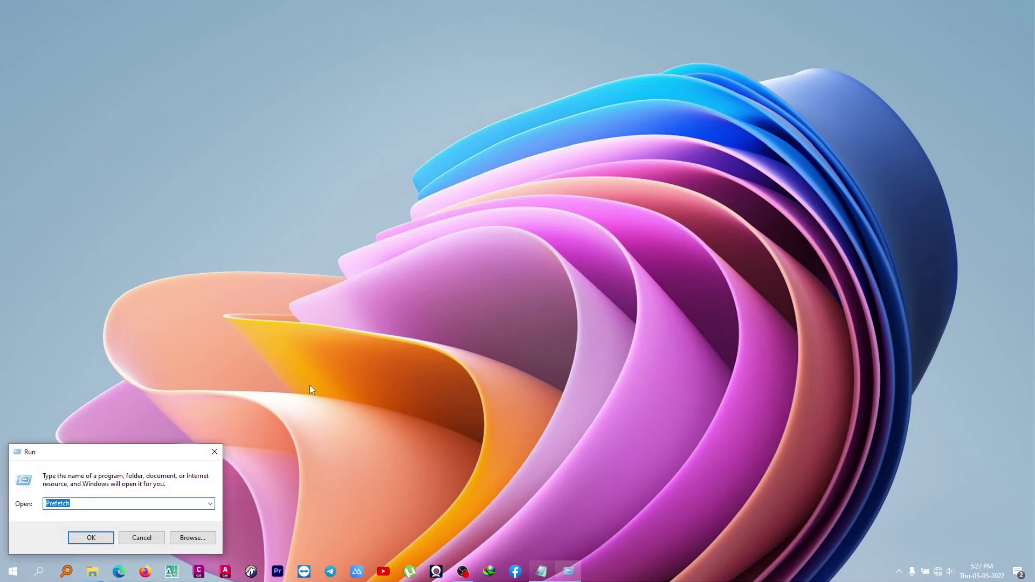
{"action": "type", "text": "Tree"}
{"action": "key", "text": "Return"}
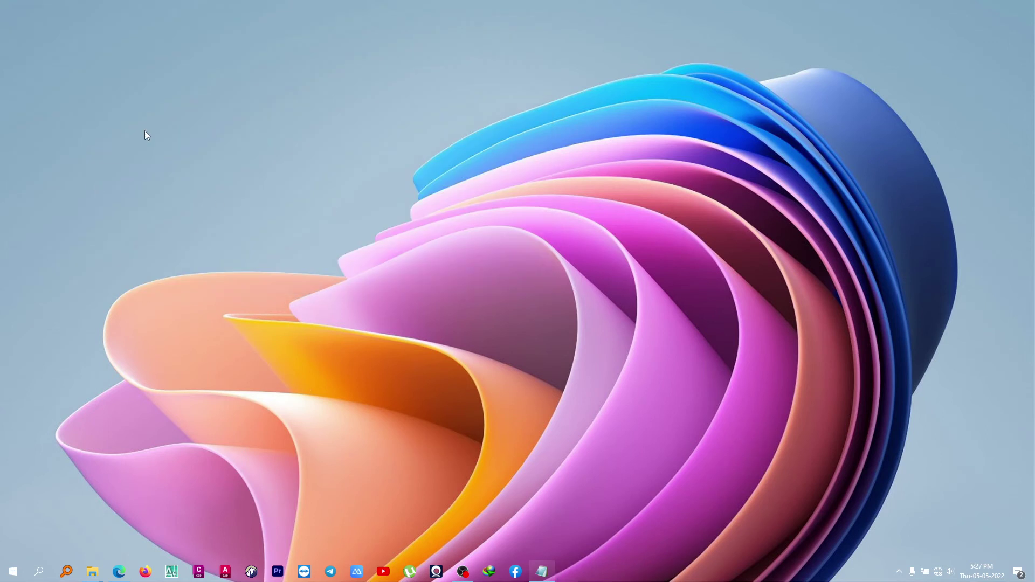
{"action": "right_click", "coordinate": [217, 183]}
{"action": "left_click", "coordinate": [241, 214]}
Search Windows for %temp% and open the matching Temp folder.
{"action": "left_click", "coordinate": [40, 570]}
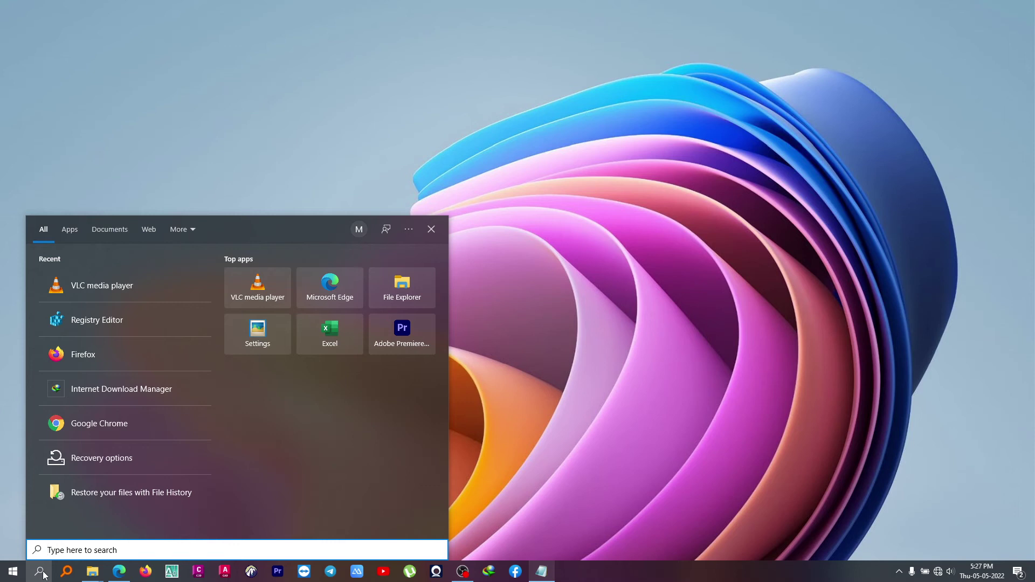
{"action": "type", "text": "%"}
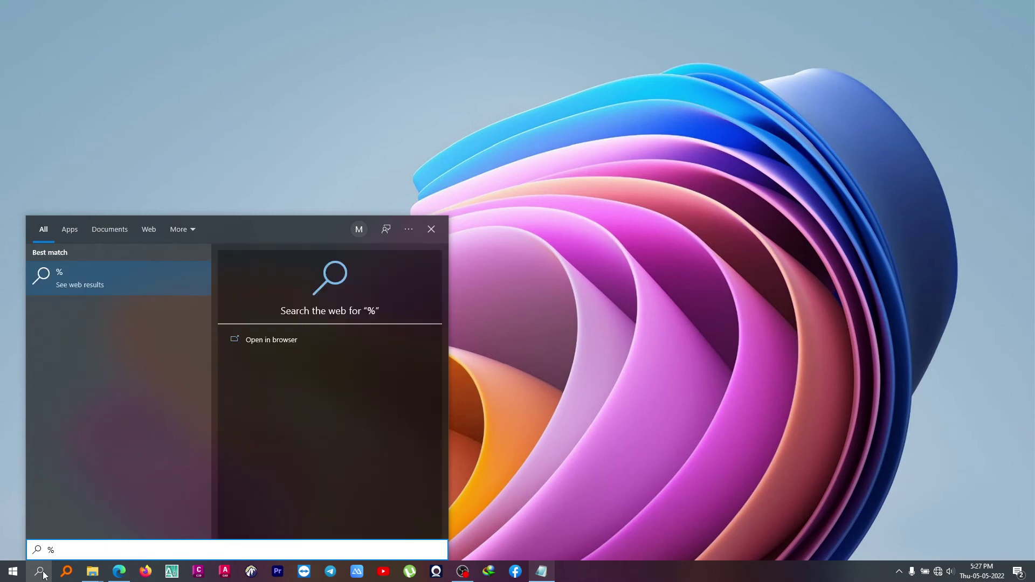
{"action": "type", "text": "temp"}
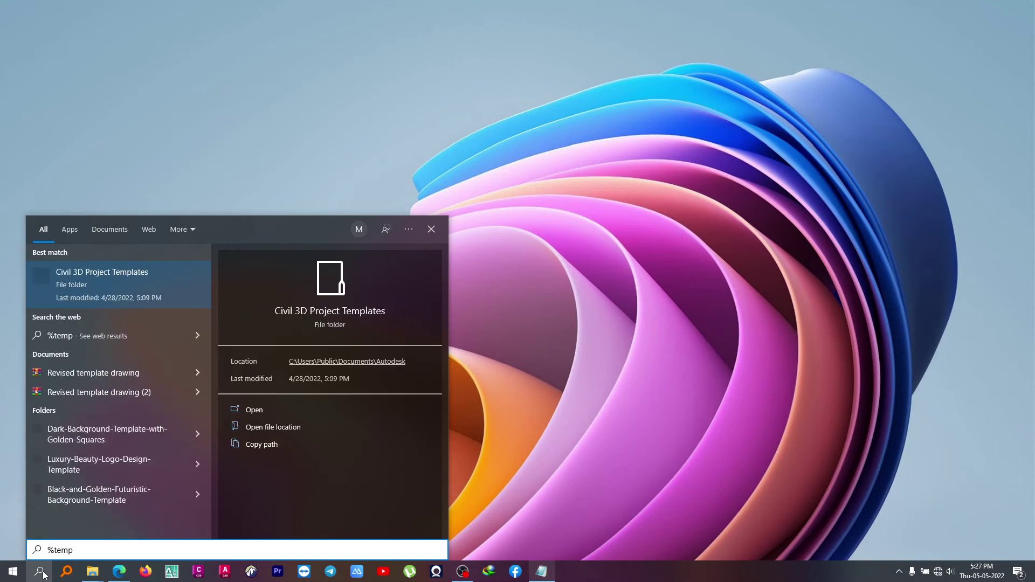
{"action": "type", "text": "%"}
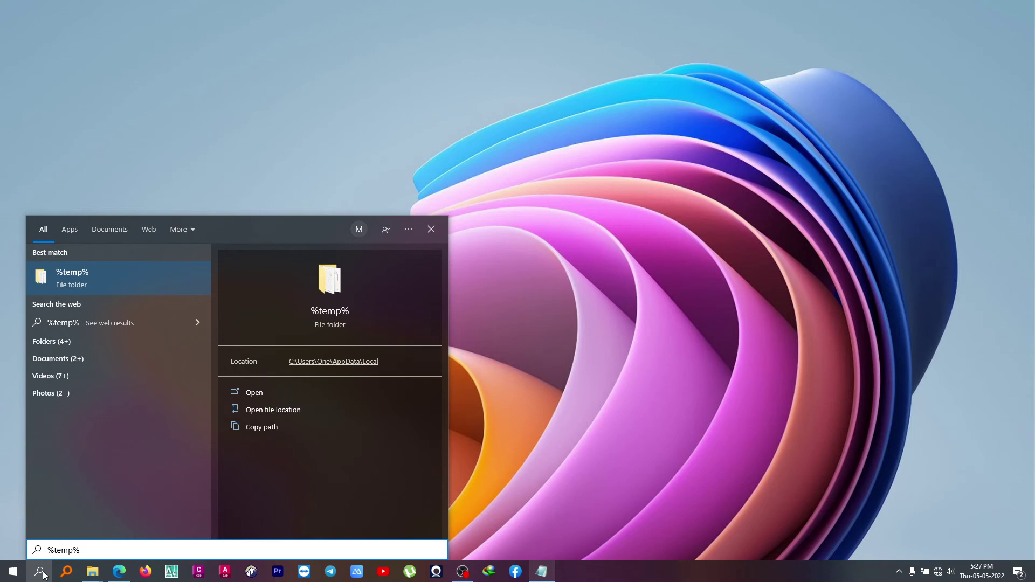
{"action": "key", "text": "Return"}
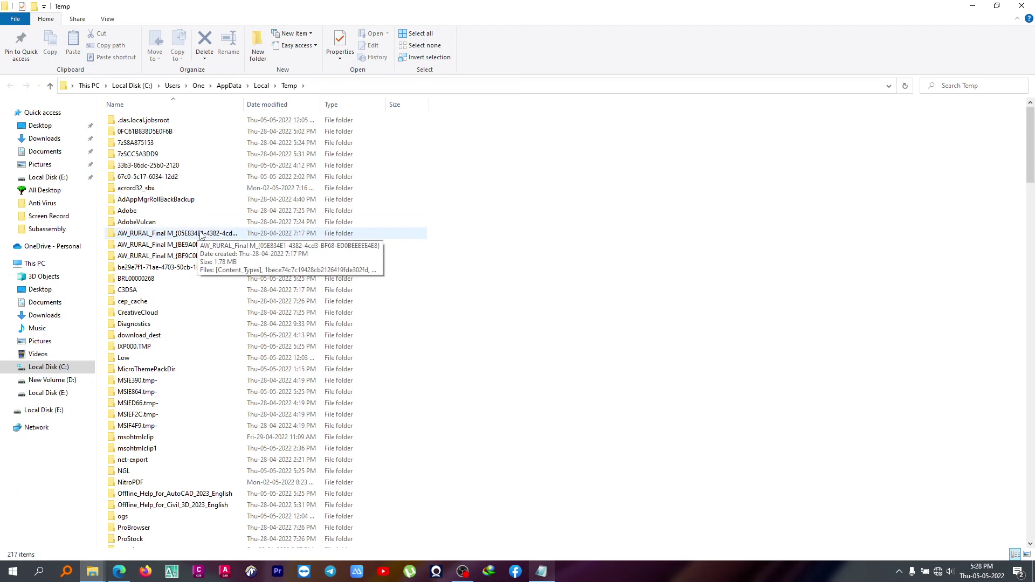
Select everything in the Temp folder, check the selection's properties, and permanently delete it, skipping files in use.
{"action": "key", "text": "ctrl+a"}
{"action": "right_click", "coordinate": [167, 221]}
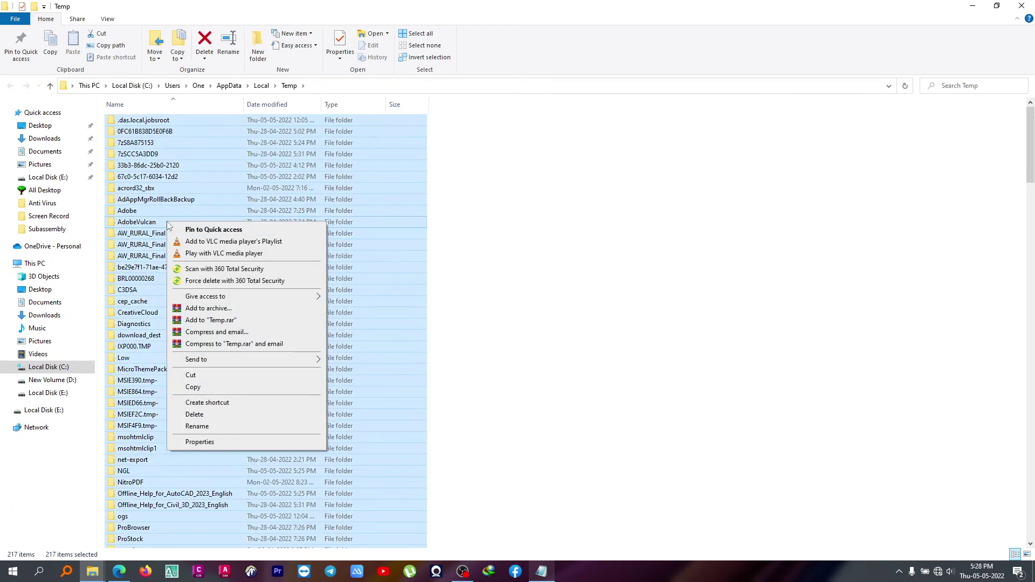
{"action": "left_click", "coordinate": [199, 441]}
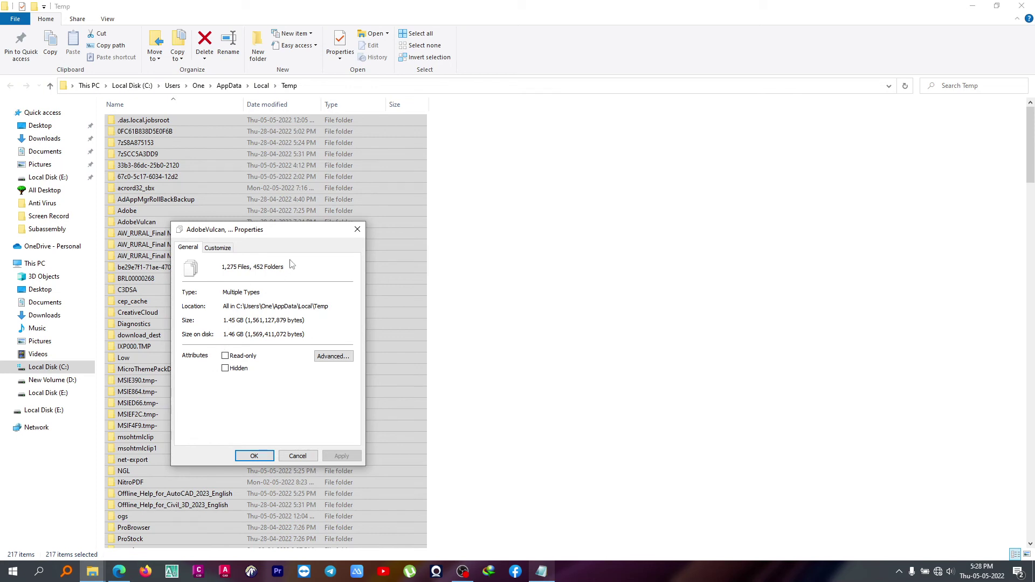
{"action": "left_click", "coordinate": [356, 230]}
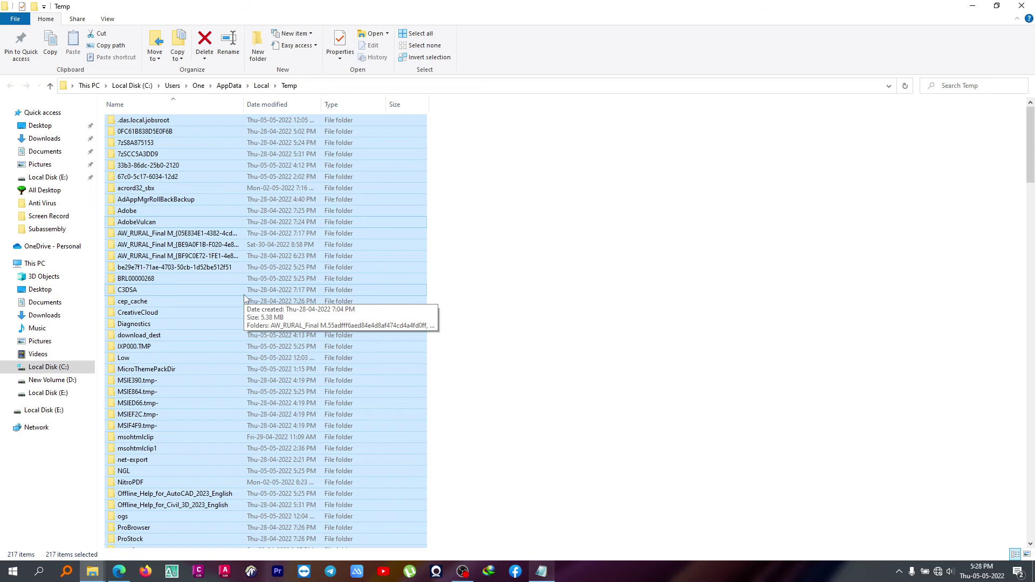
{"action": "key", "text": "shift+Delete"}
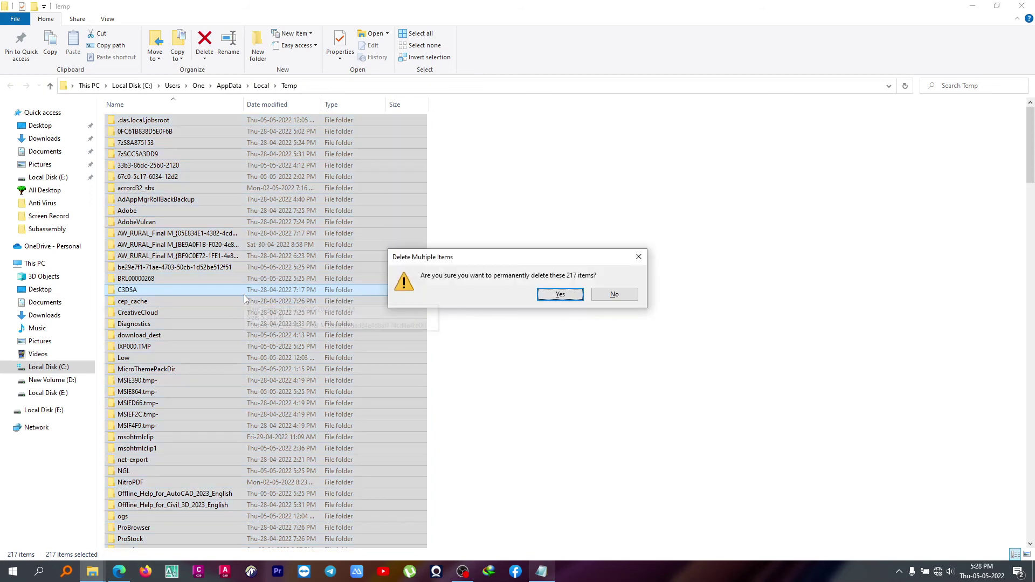
{"action": "key", "text": "Return"}
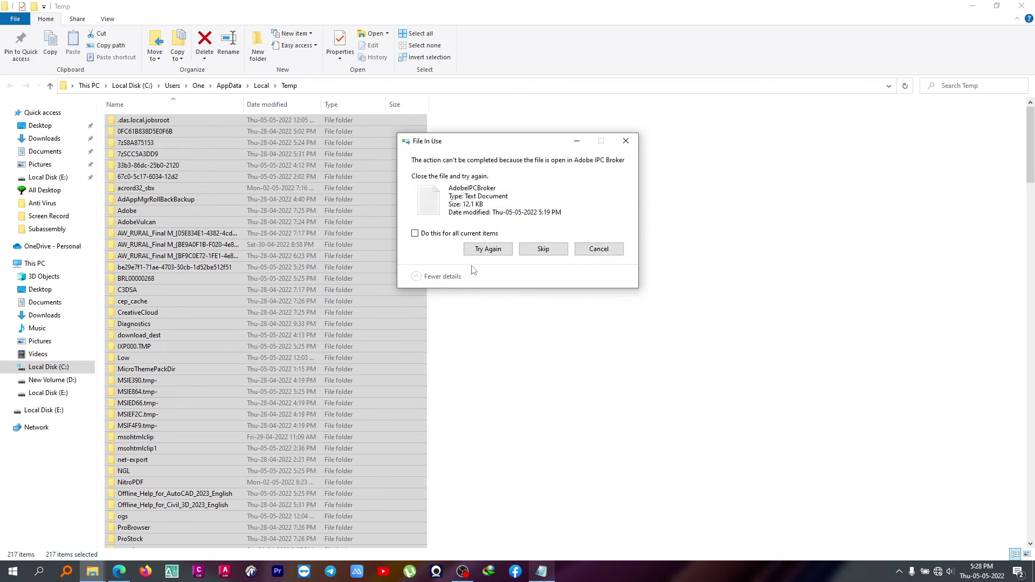
{"action": "left_click", "coordinate": [446, 233]}
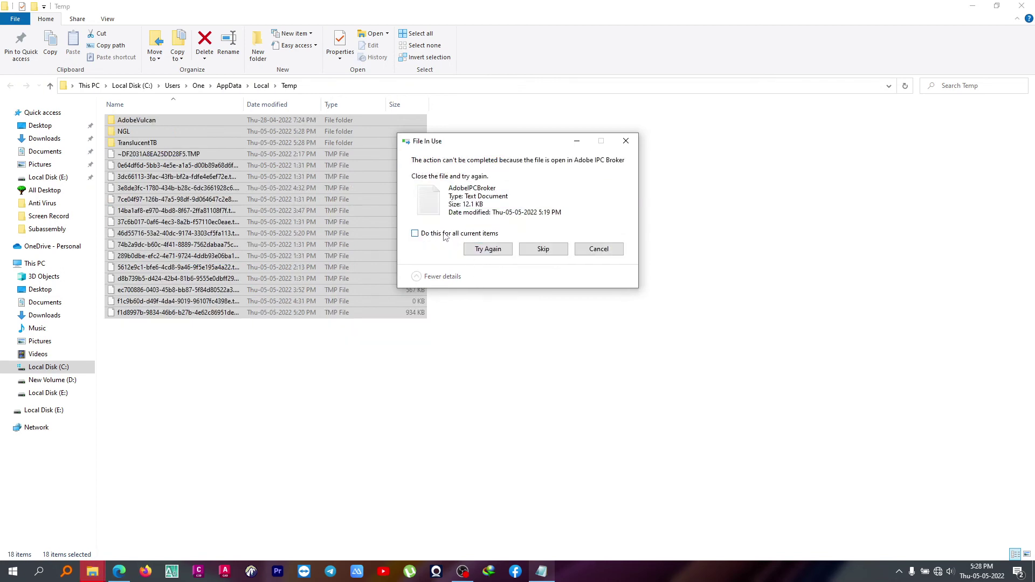
{"action": "left_click", "coordinate": [541, 249]}
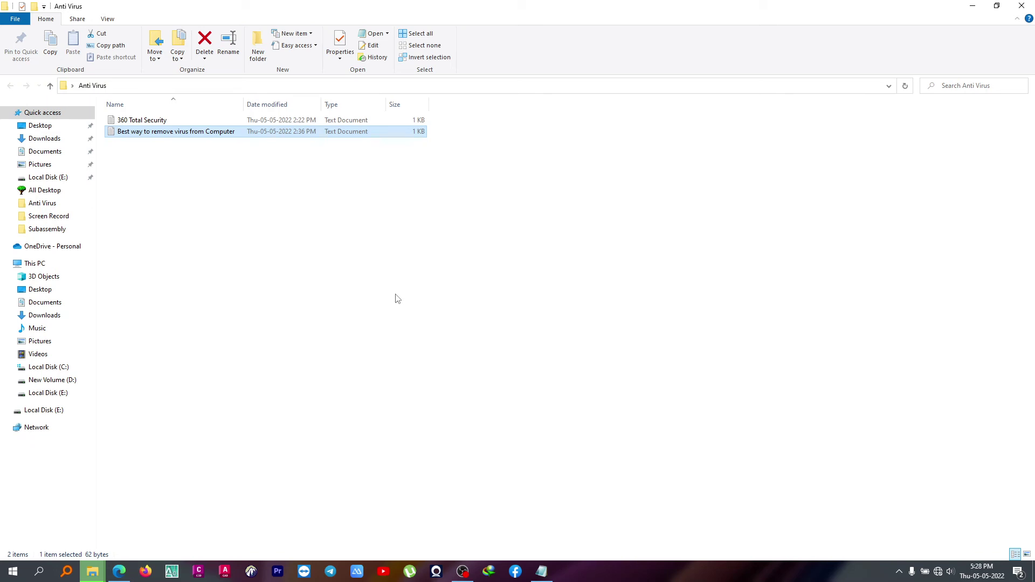
View the link in the 360 Total Security text file, close the file and minimize the Anti Virus folder.
{"action": "double_click", "coordinate": [133, 121]}
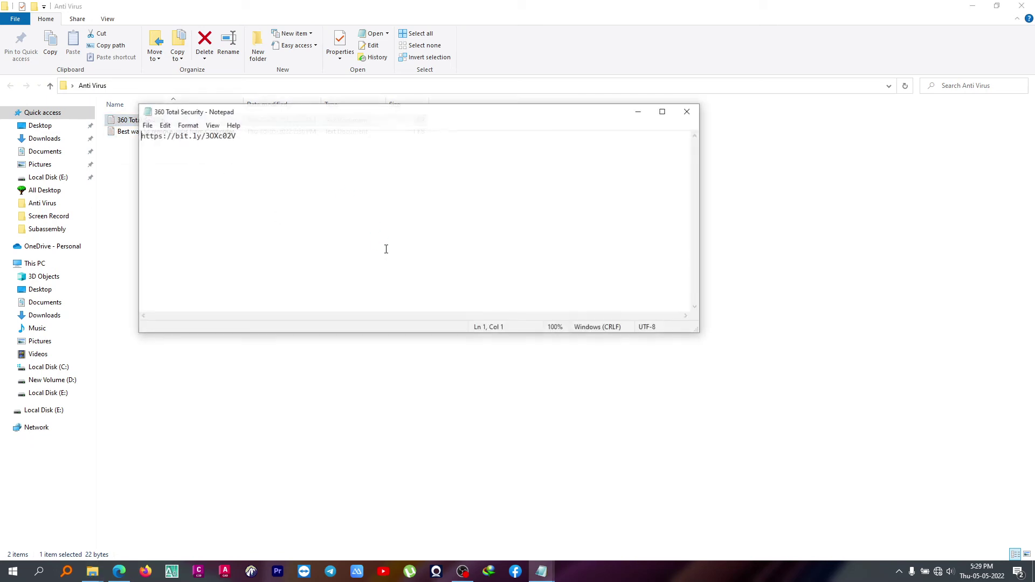
{"action": "key", "text": "alt+F4"}
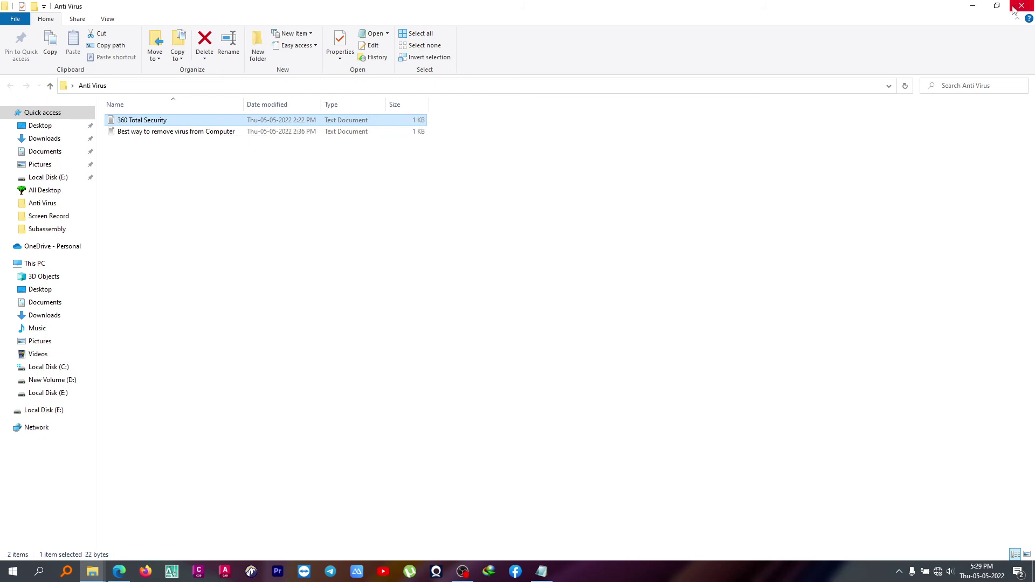
{"action": "left_click", "coordinate": [972, 6]}
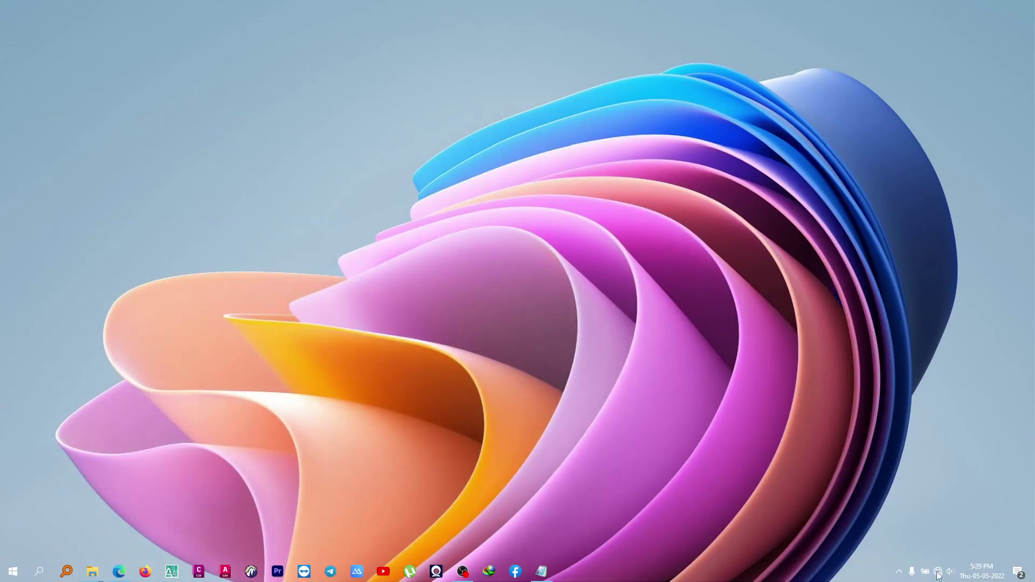
Switch to 360 Total Security and run a Cleanup scan for plug-ins and junk files.
{"action": "left_click", "coordinate": [900, 570]}
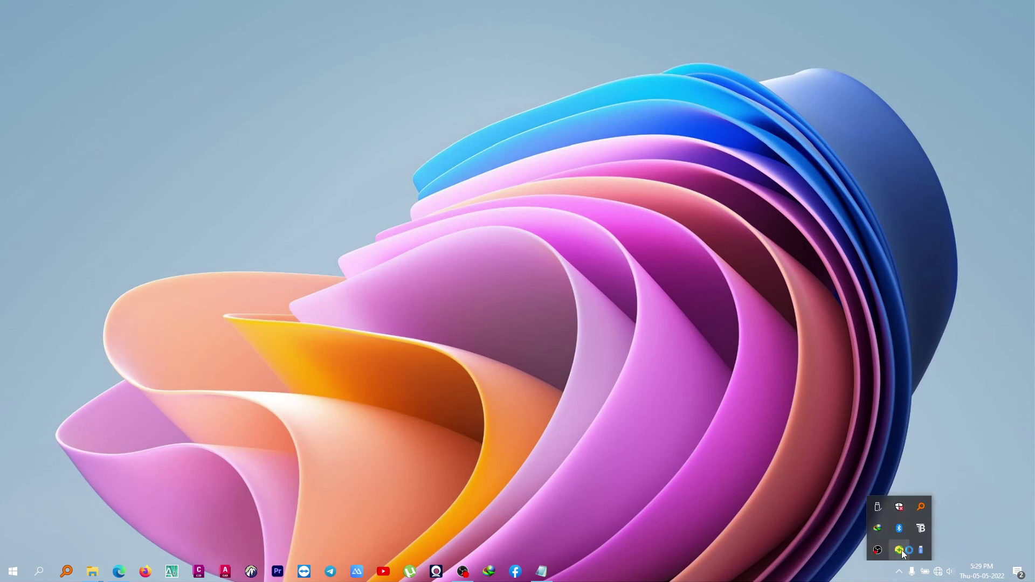
{"action": "left_click", "coordinate": [902, 552]}
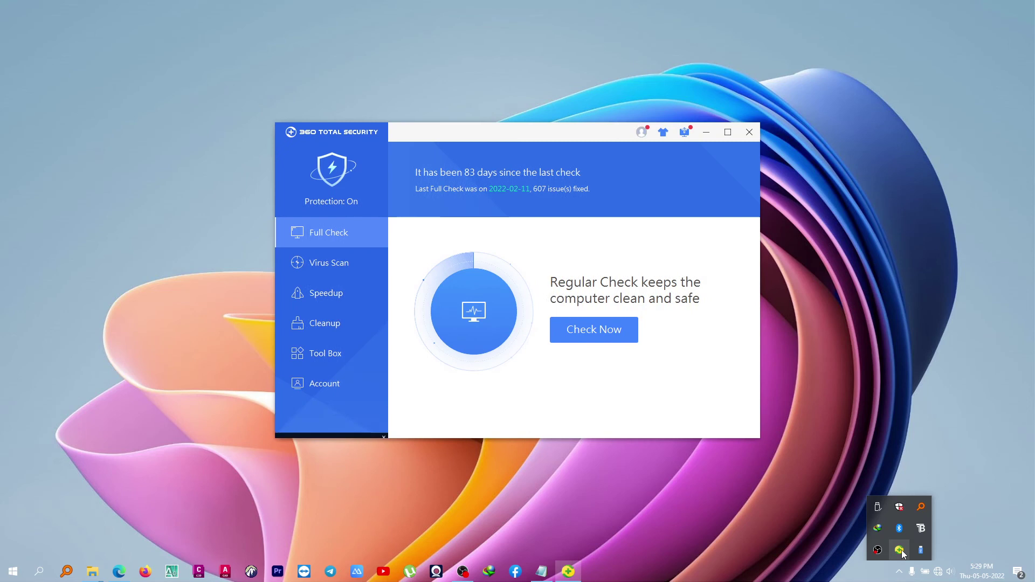
{"action": "left_click", "coordinate": [319, 327]}
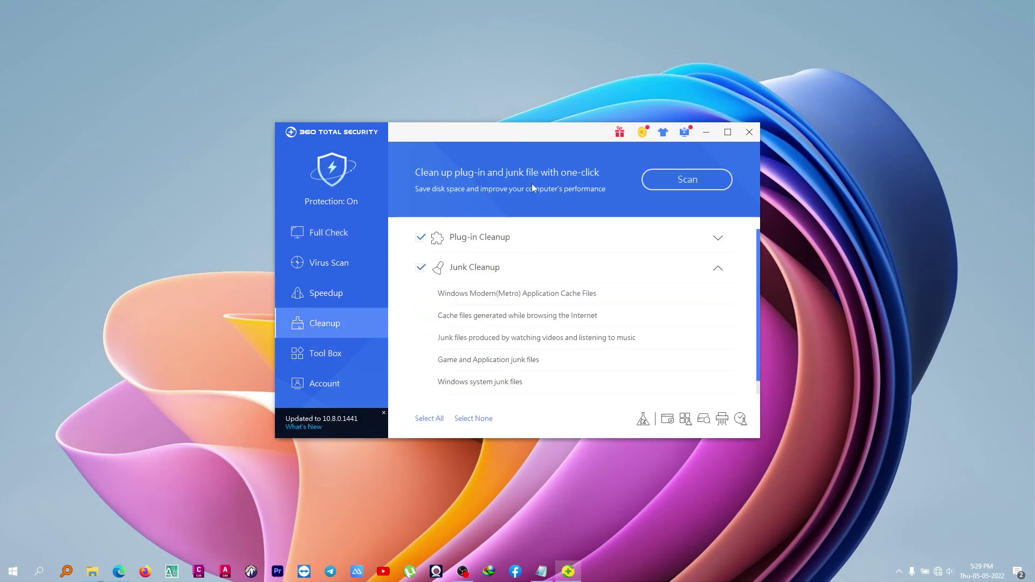
{"action": "left_click", "coordinate": [673, 184]}
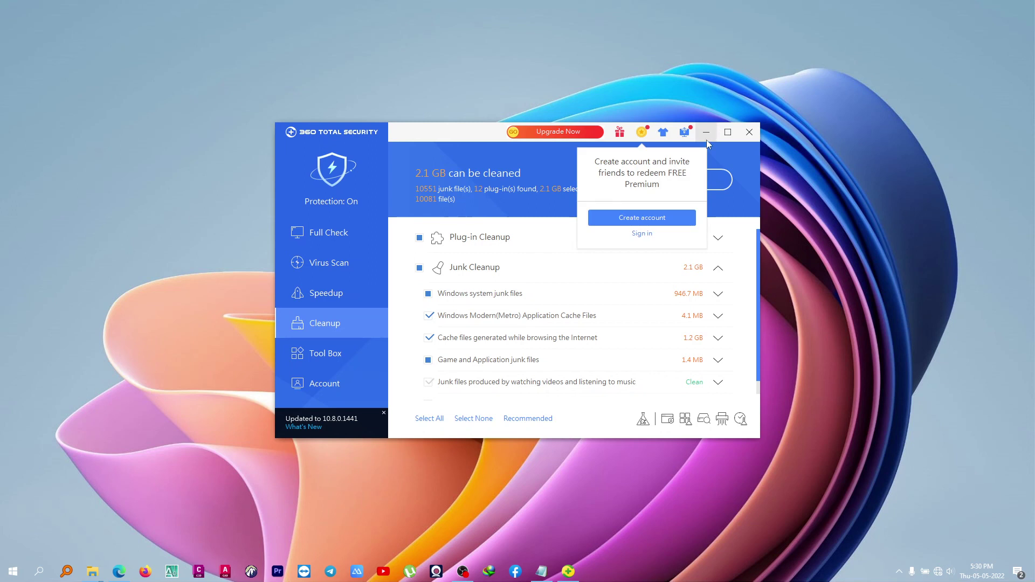
Clean up the scanned files including all listed risk items, and minimize the 360 Total Security window.
{"action": "left_click", "coordinate": [715, 184]}
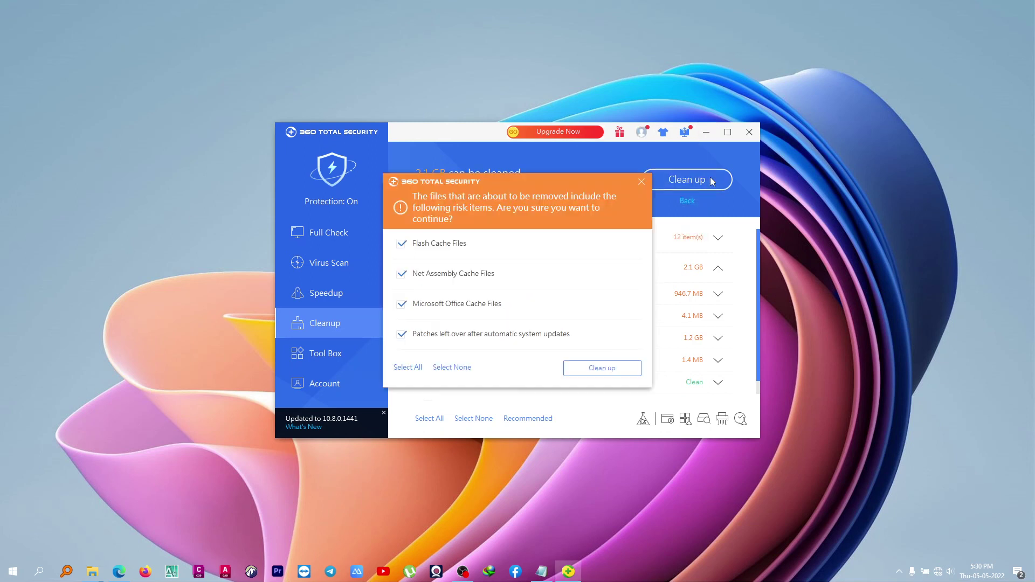
{"action": "left_click", "coordinate": [602, 370]}
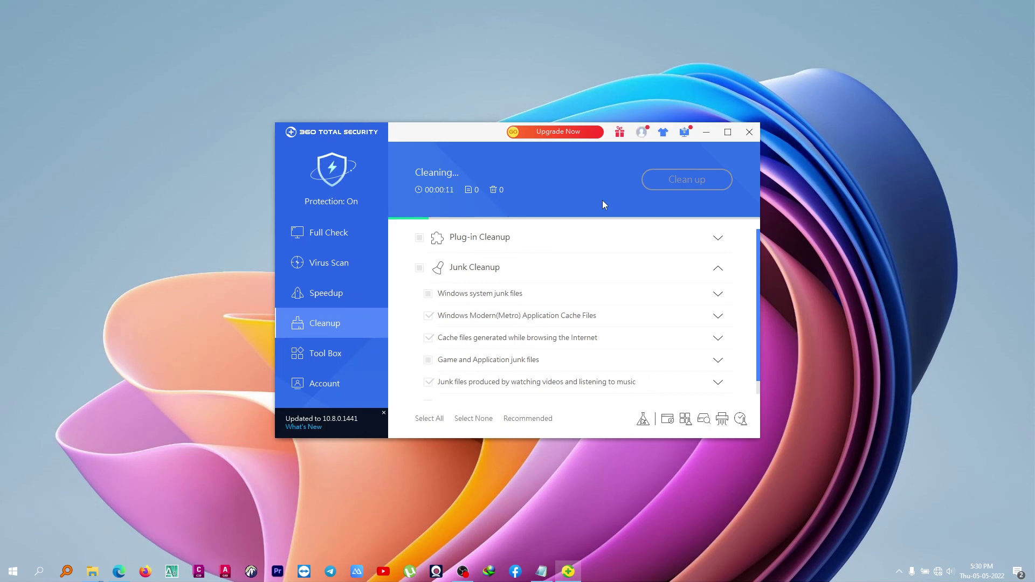
{"action": "left_click", "coordinate": [708, 132]}
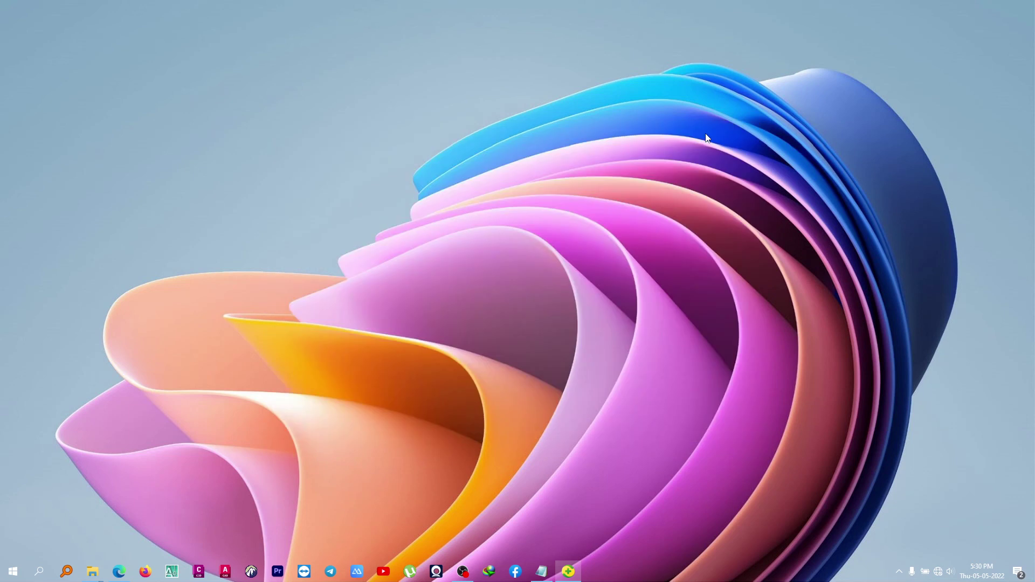